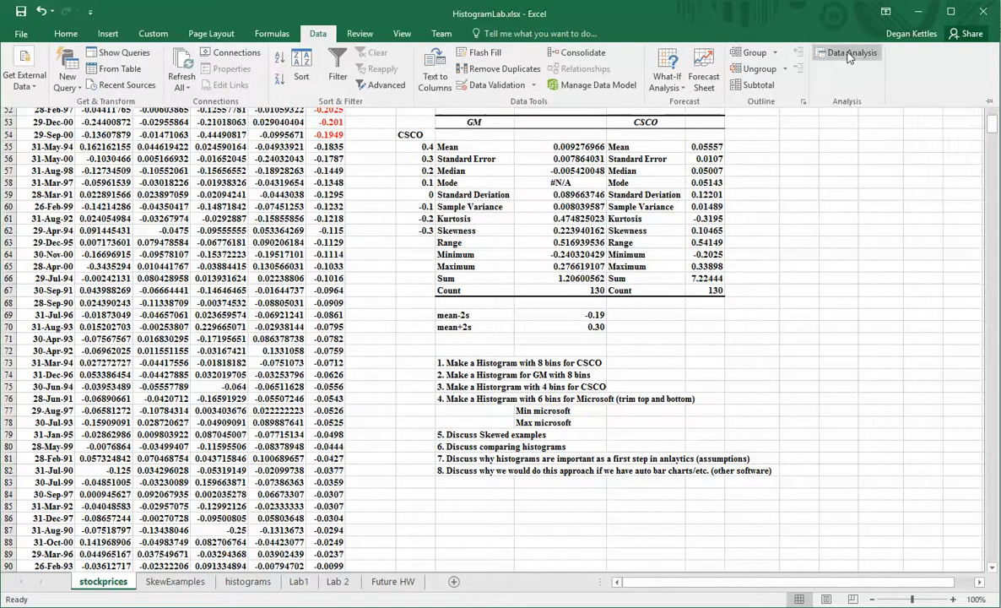
Confirm Analysis ToolPak is checked in Excel Add-ins and Data Analysis appears on the Data tab.
left_click(19, 34)
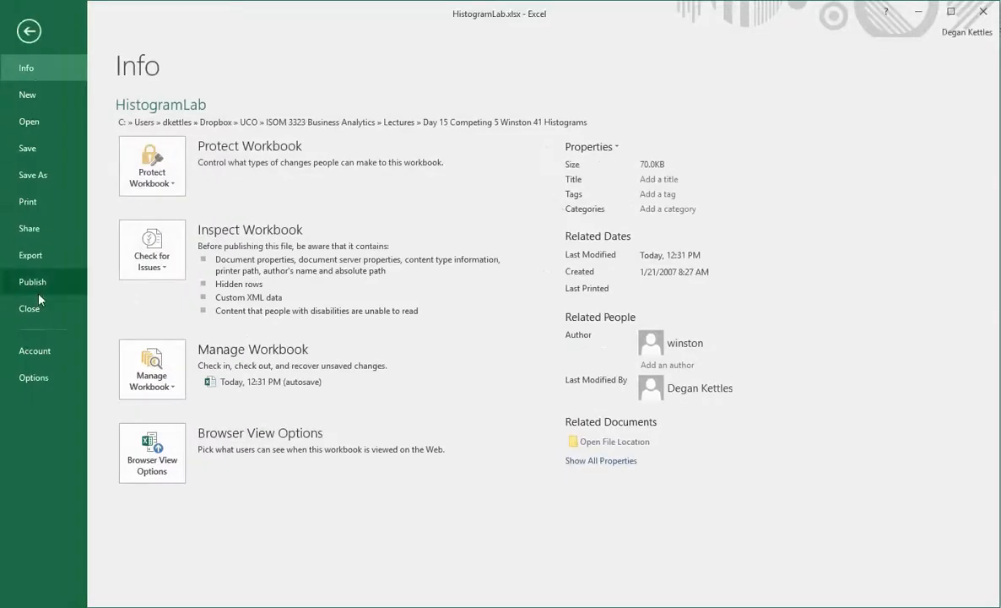
left_click(32, 377)
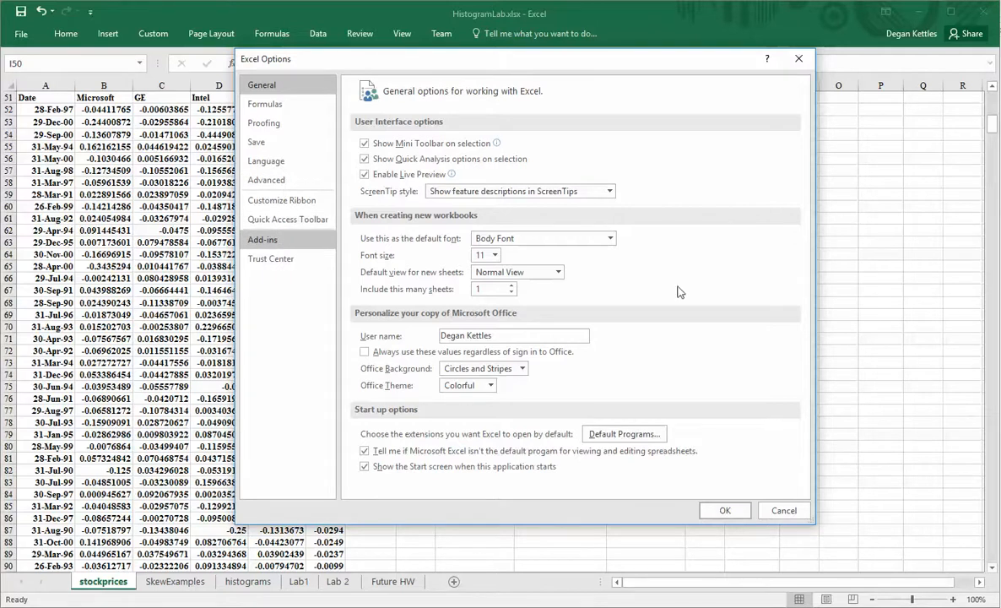
left_click(287, 243)
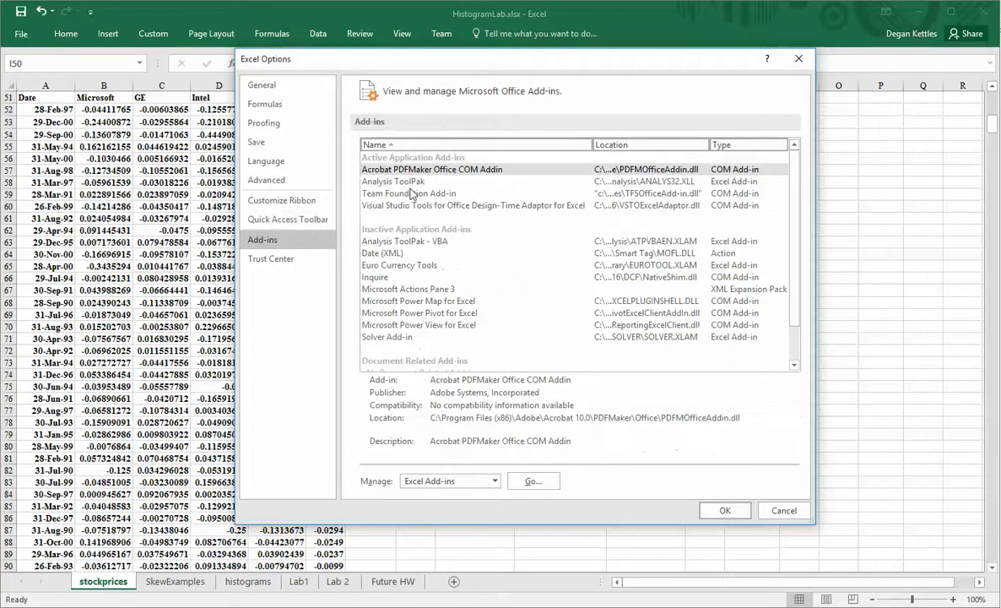
left_click(410, 243)
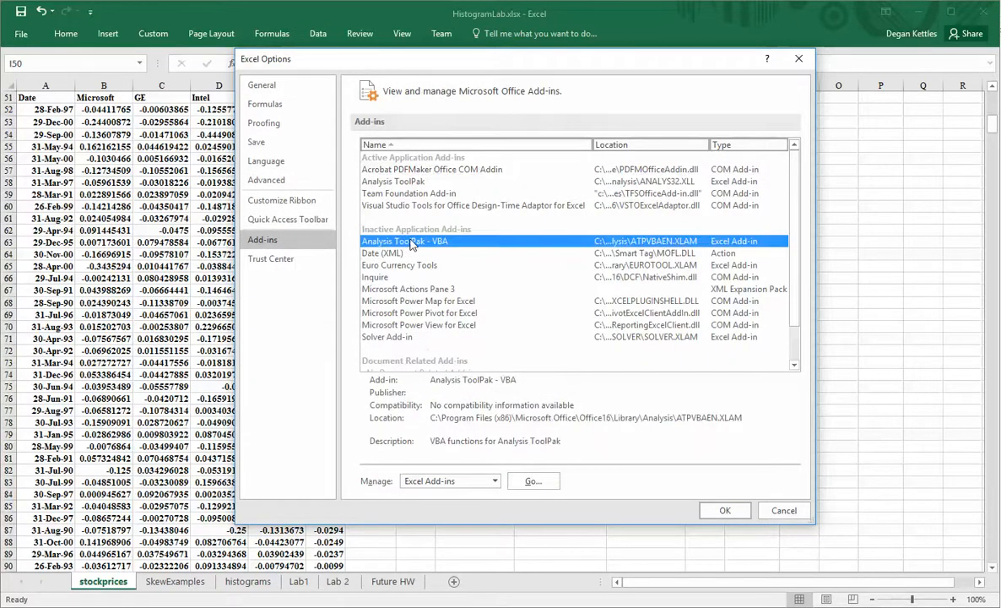
left_click(532, 481)
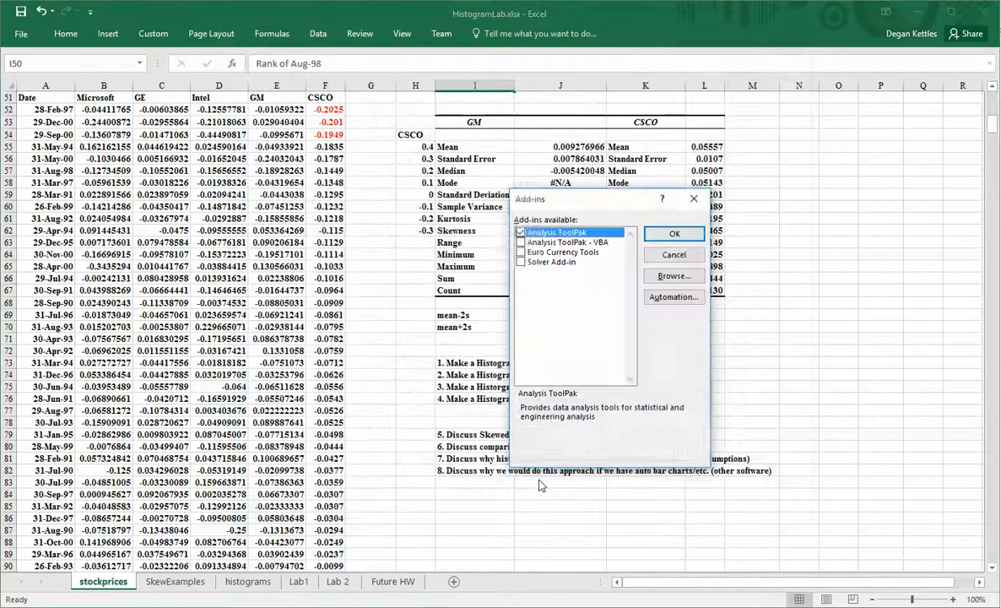
left_click(674, 234)
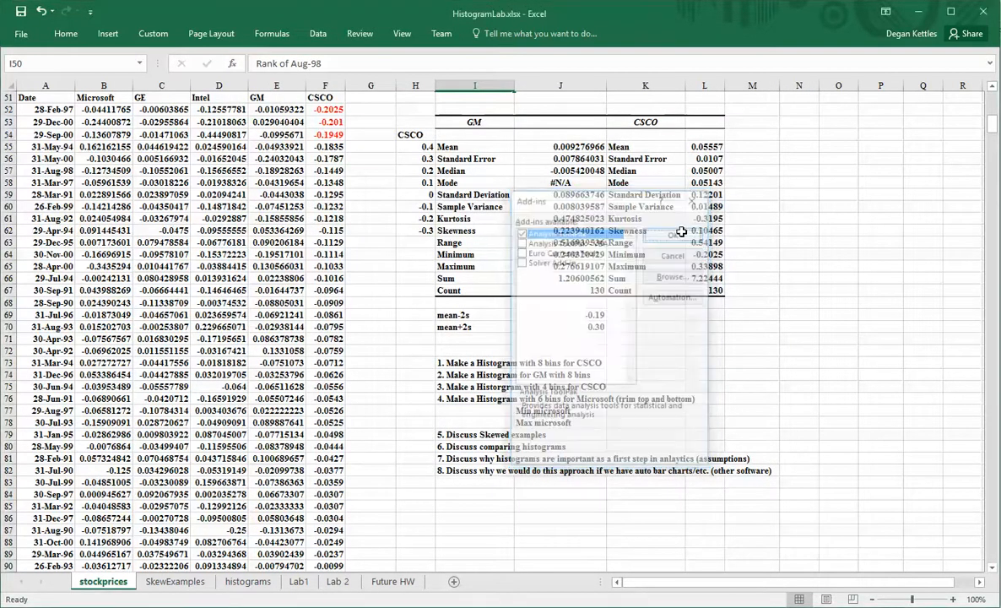
left_click(317, 33)
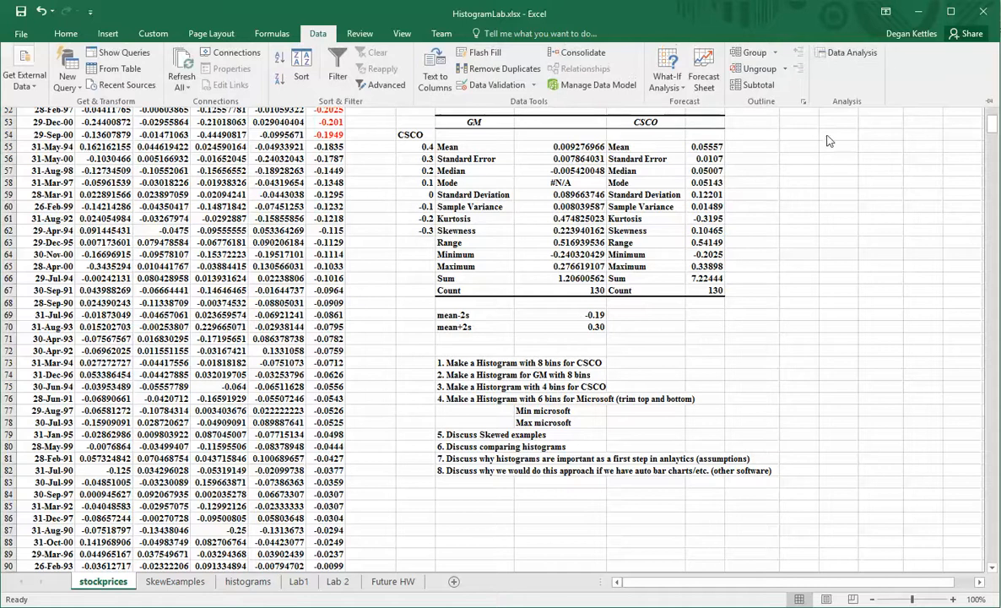
left_click(833, 169)
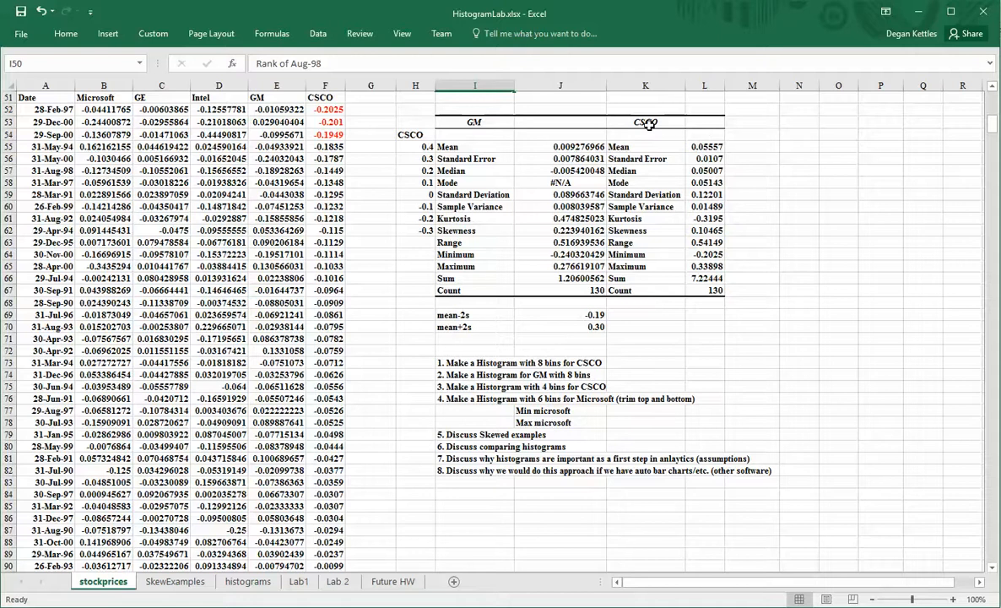
left_click_drag(608, 119, 718, 256)
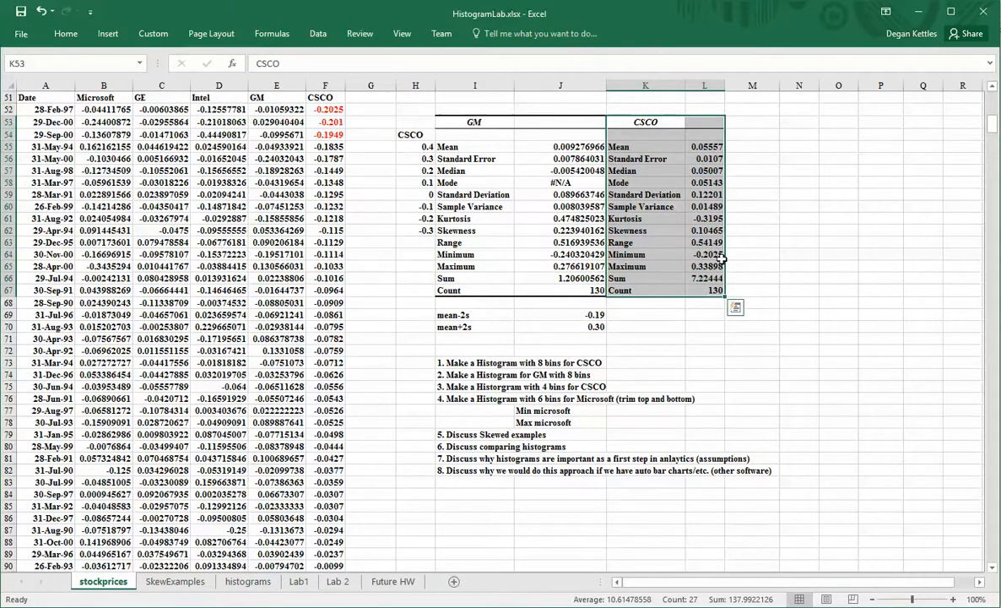
left_click(713, 254)
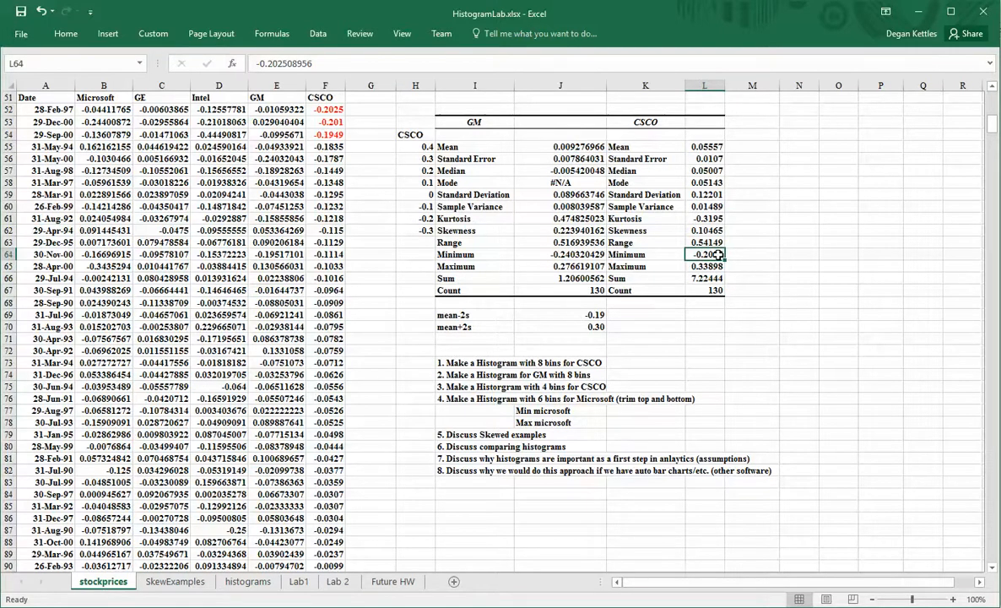
left_click(712, 267)
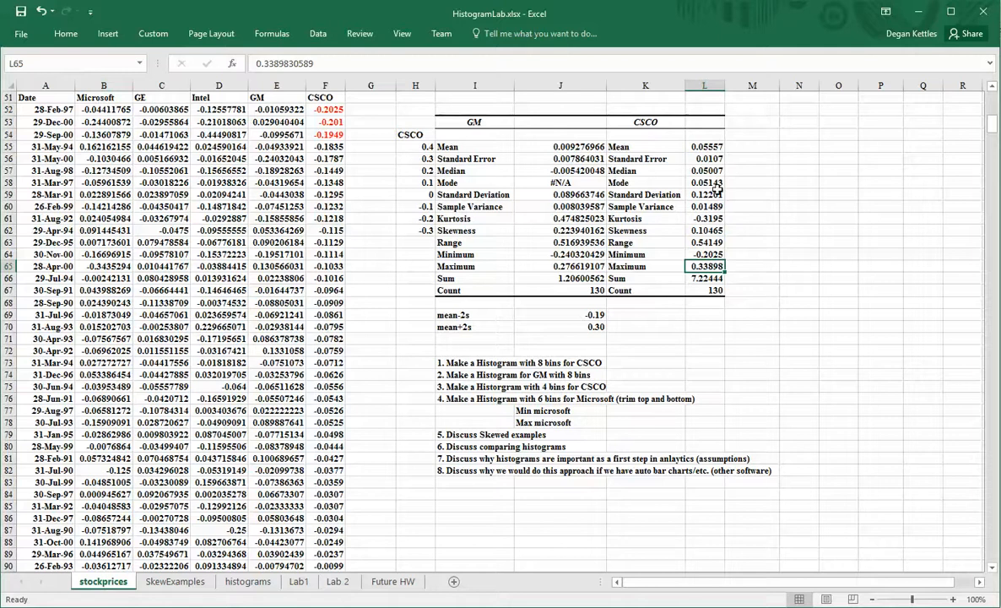
Open the Histogram tool from the Data Analysis list.
left_click(319, 34)
left_click(847, 55)
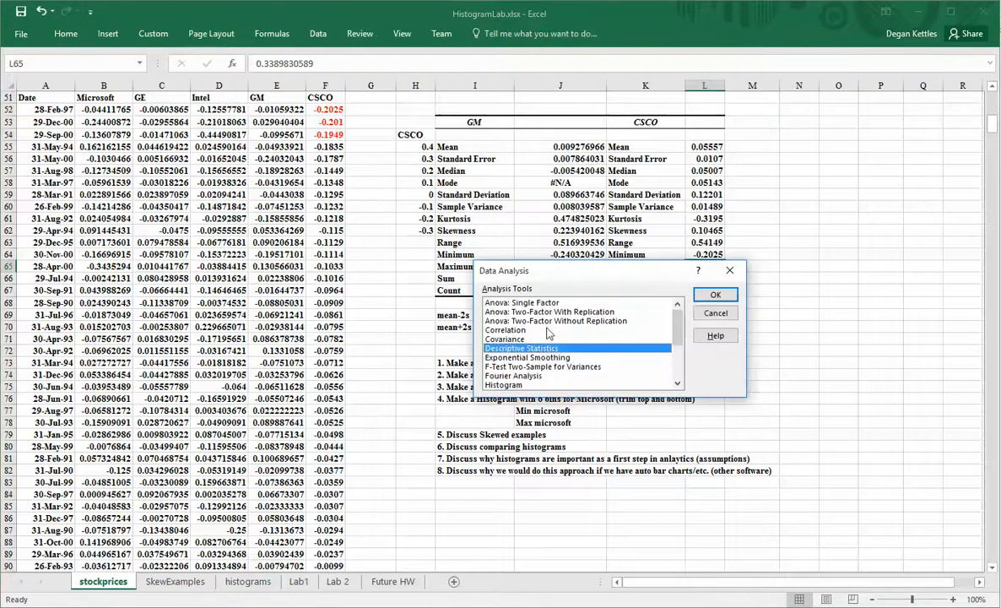
scroll(682, 331, "down", 1)
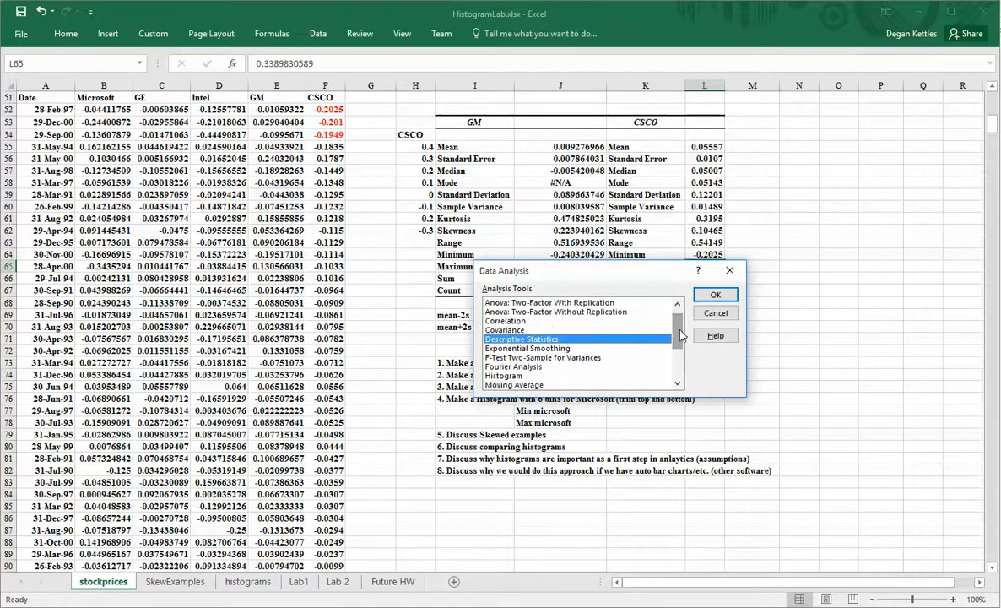
left_click(521, 375)
left_click(713, 294)
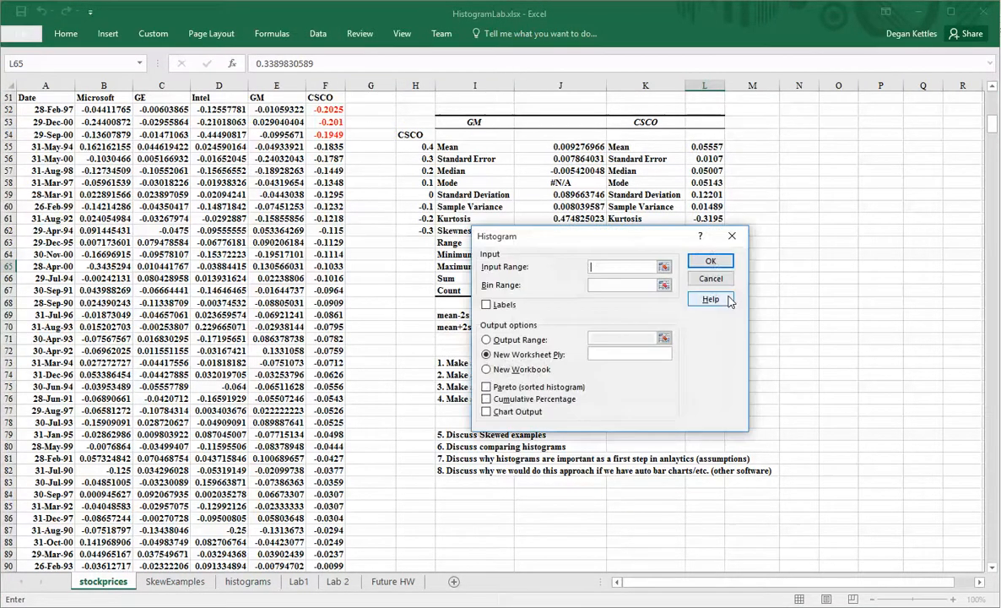
Set the input range to the CSCO returns F51:F181 and move the dialog off the statistics.
left_click(663, 267)
left_click(308, 96)
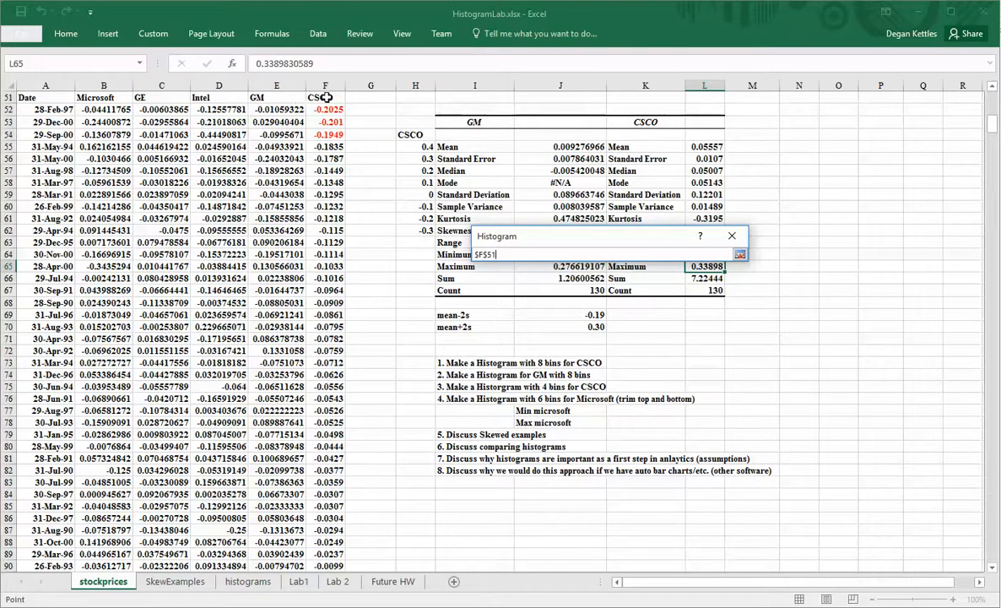
key("ctrl+shift+Down")
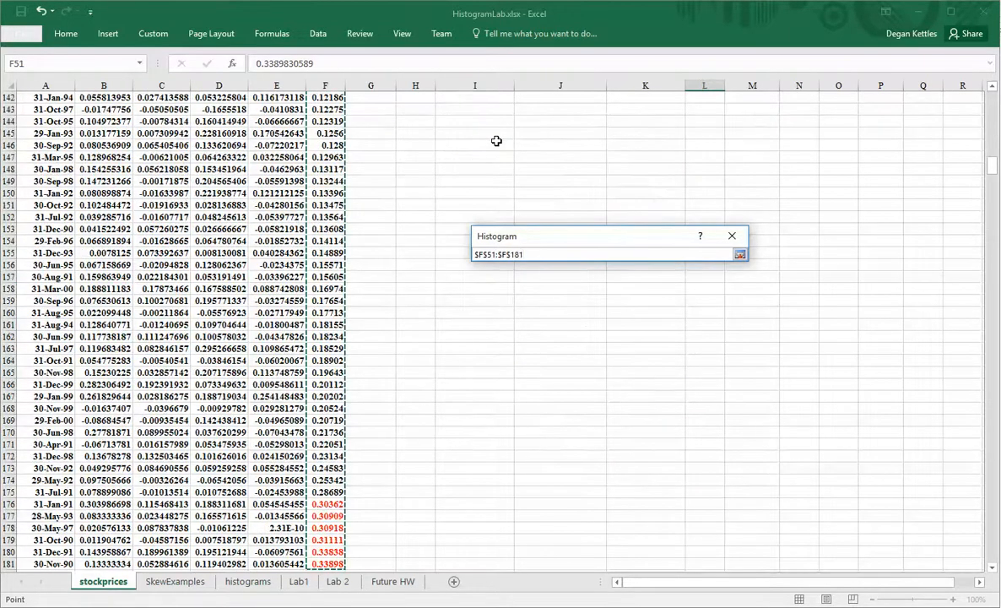
key("Return")
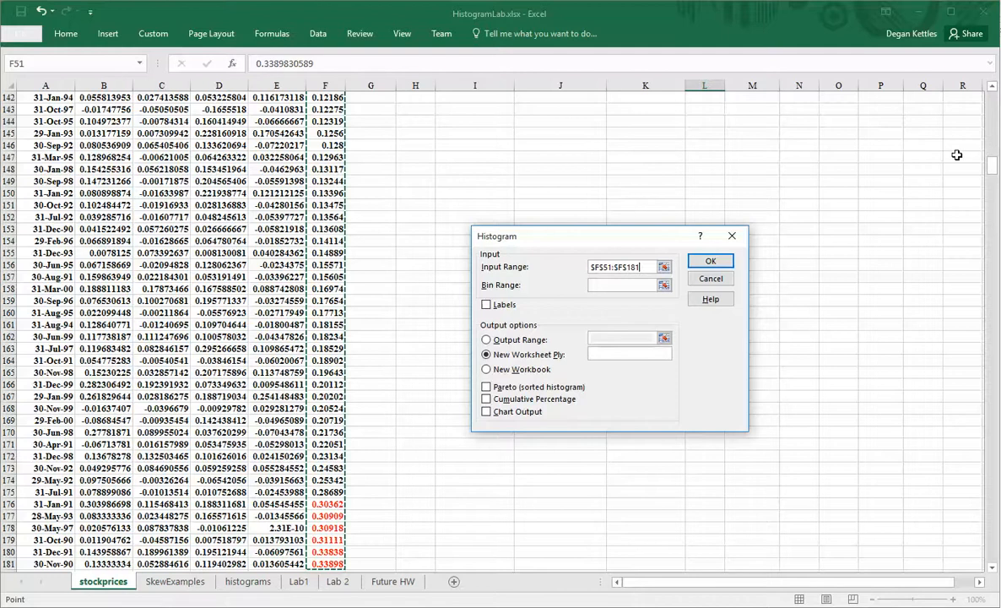
left_click_drag(992, 174, 992, 127)
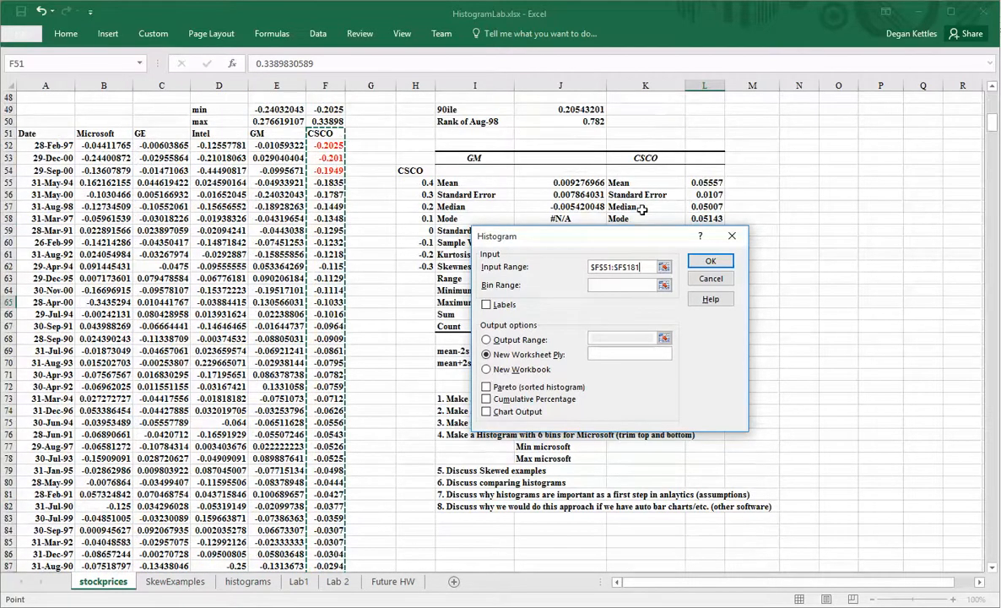
left_click_drag(610, 244, 650, 277)
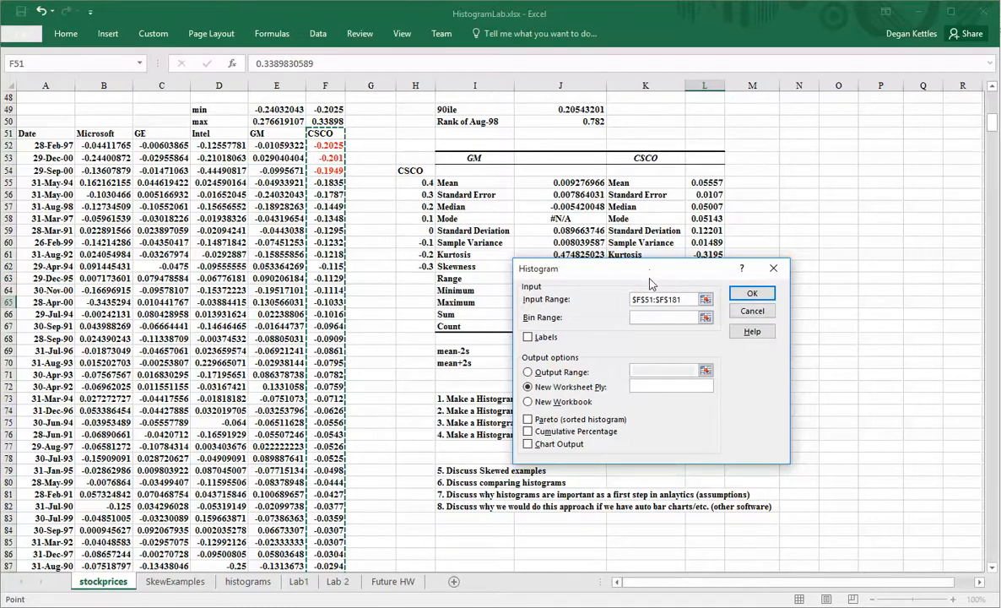
left_click_drag(655, 270, 660, 335)
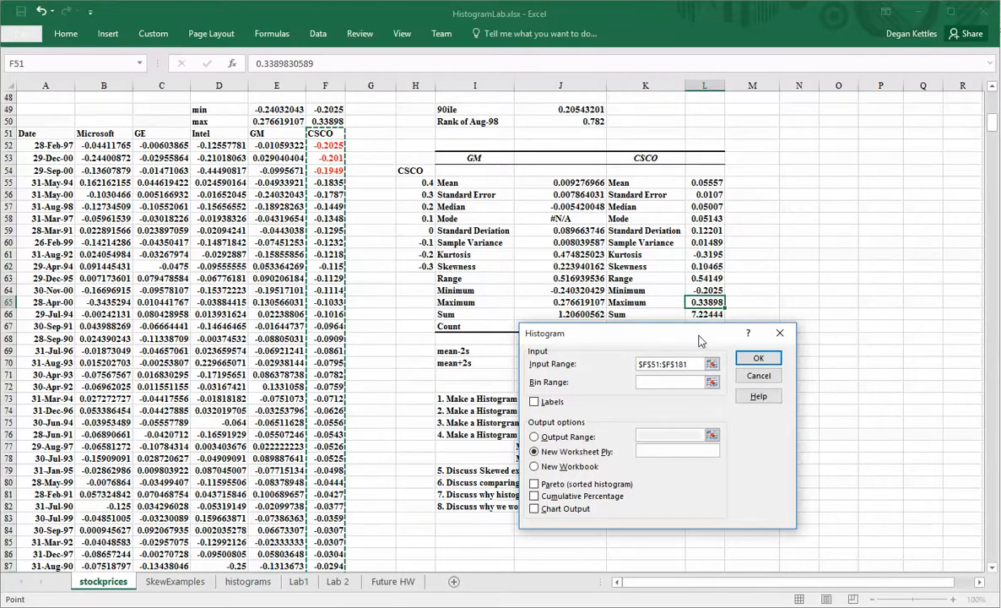
left_click_drag(646, 333, 589, 355)
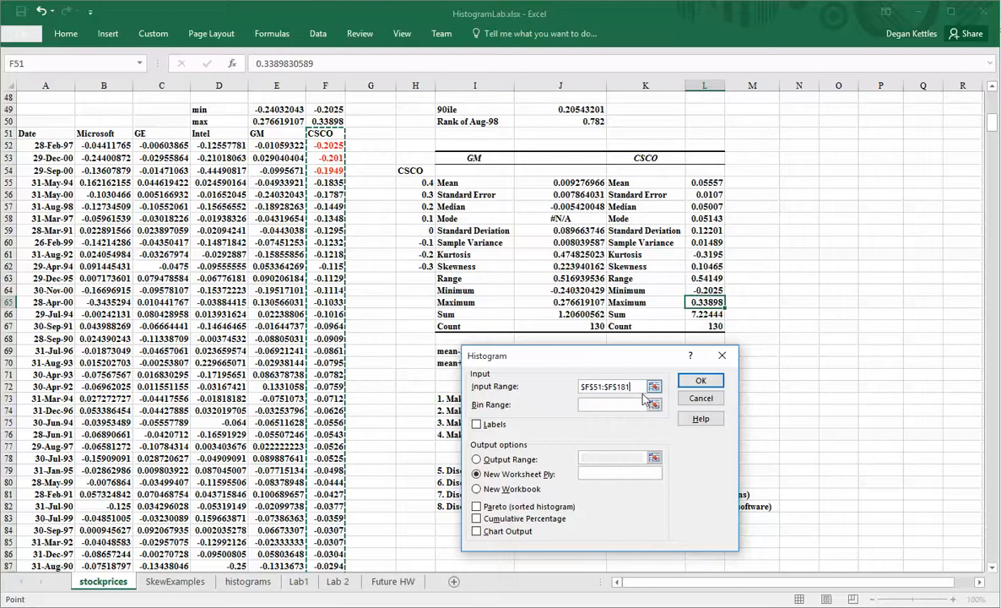
left_click(622, 404)
Set the histogram bin range to H54:H62.
left_click(654, 405)
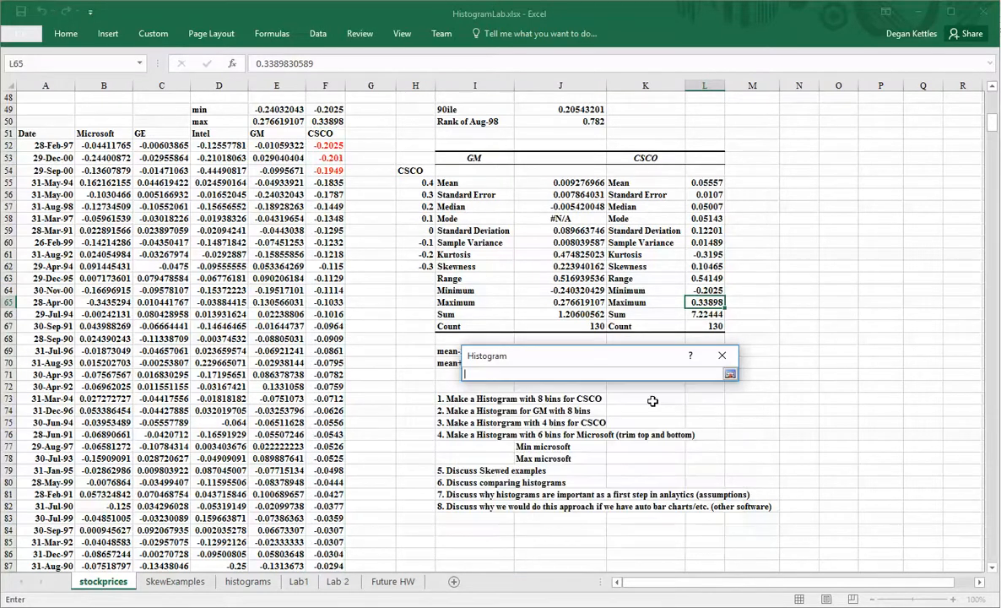
left_click(410, 171)
left_click_drag(410, 170, 414, 266)
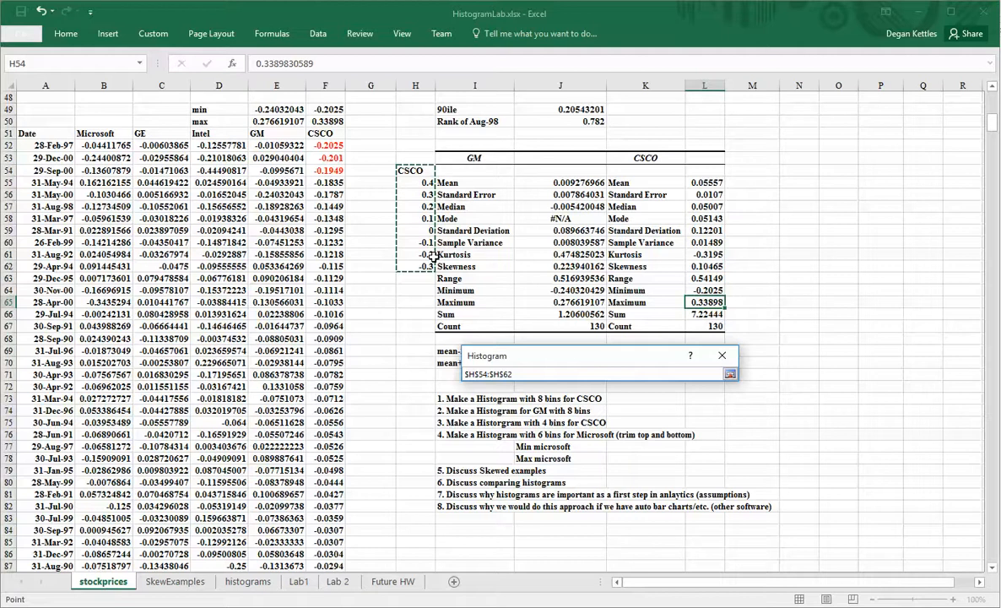
left_click(717, 277)
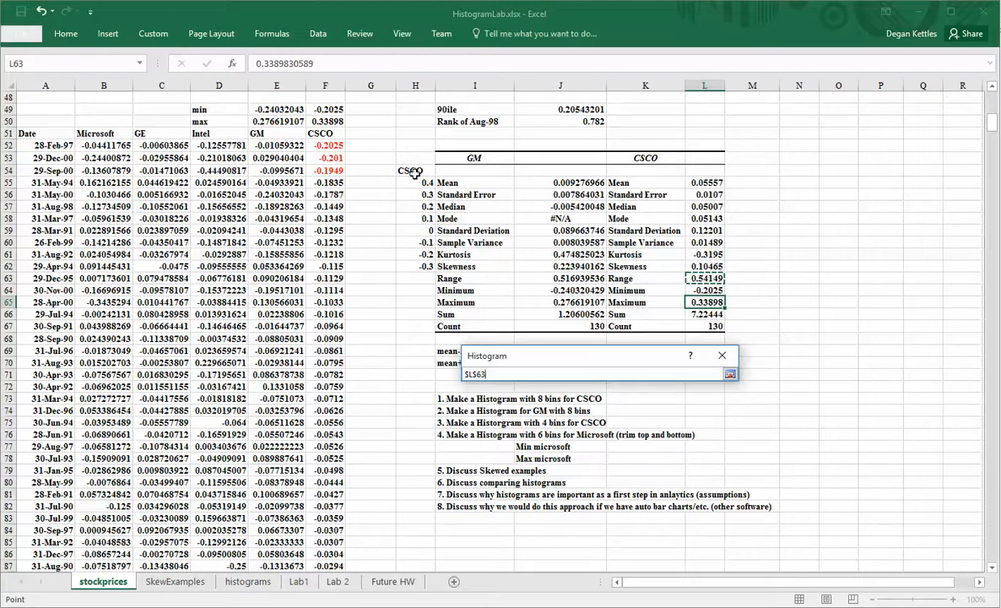
left_click_drag(413, 171, 426, 264)
left_click(559, 374)
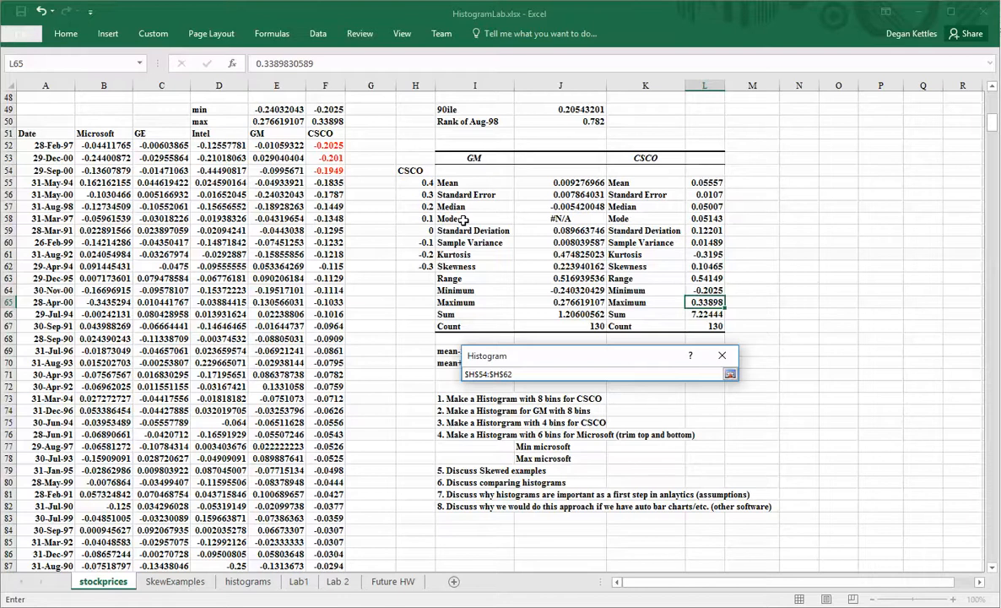
key("Return")
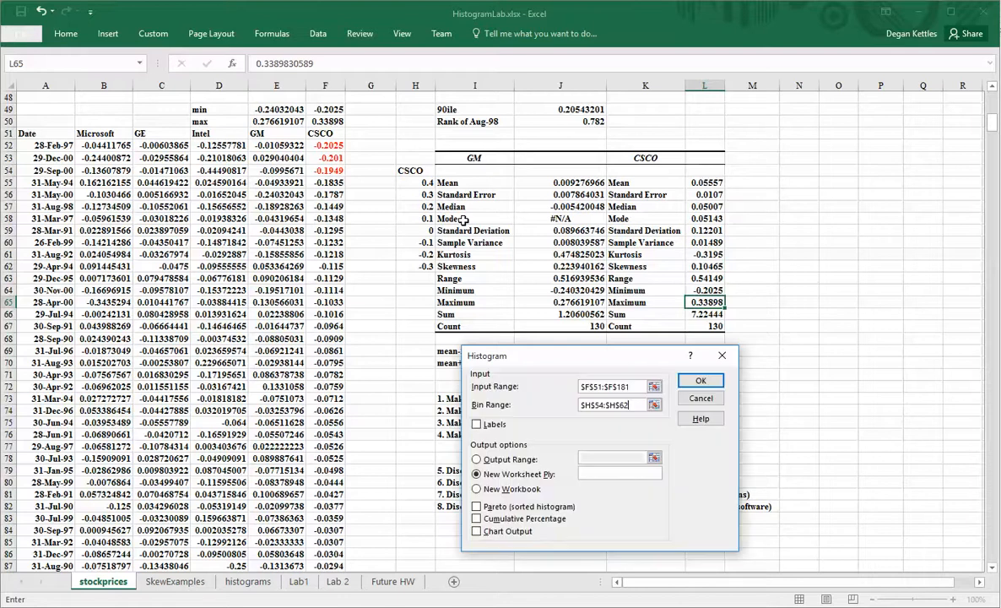
Tick Labels and Chart Output, name the new worksheet CSCO, and run the histogram.
left_click(476, 425)
left_click(591, 474)
left_click(477, 530)
left_click(694, 382)
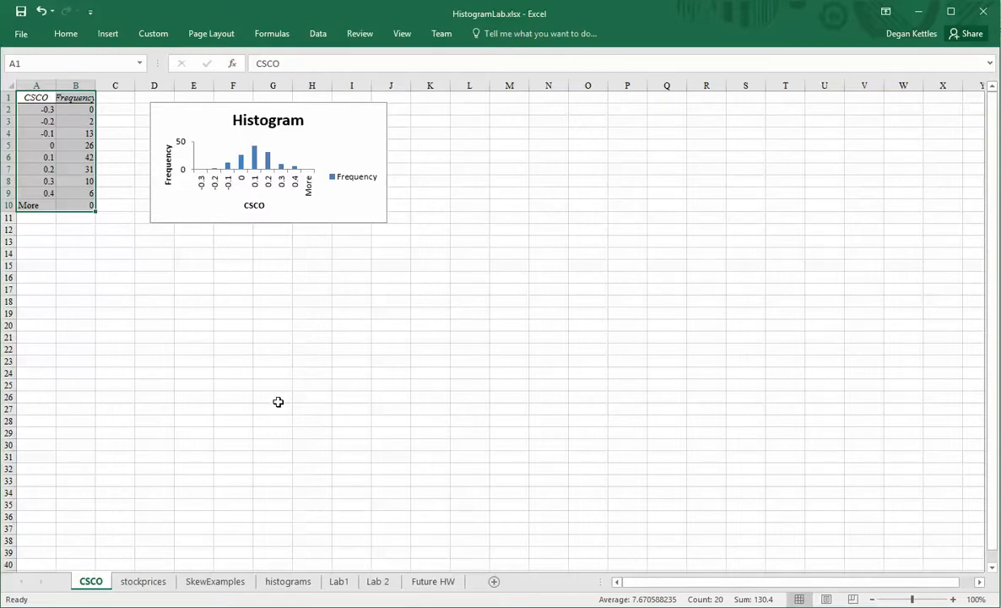
scroll(277, 402, "up", 1, "ctrl")
scroll(278, 402, "up", 4, "ctrl")
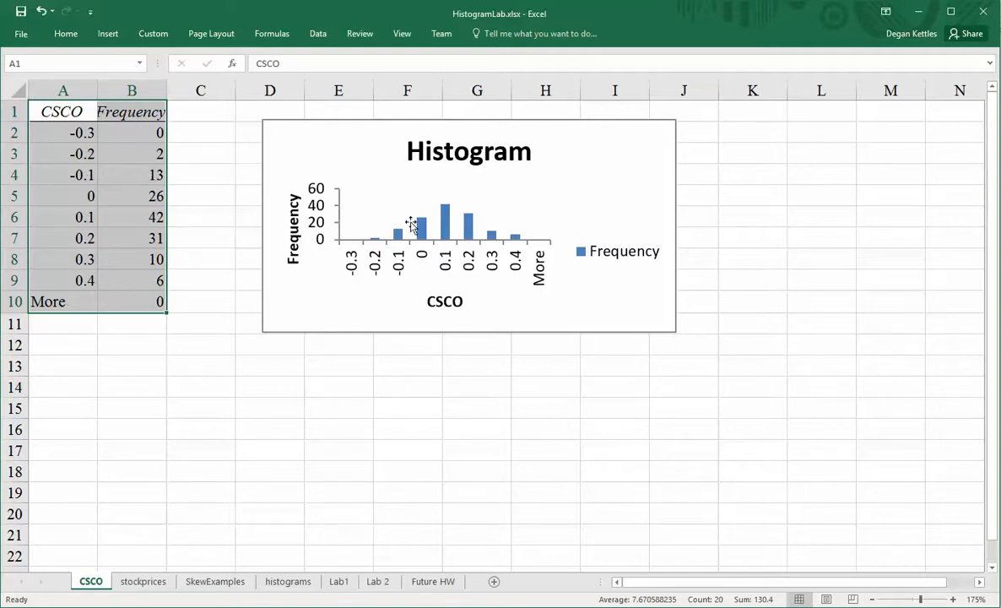
left_click(447, 226)
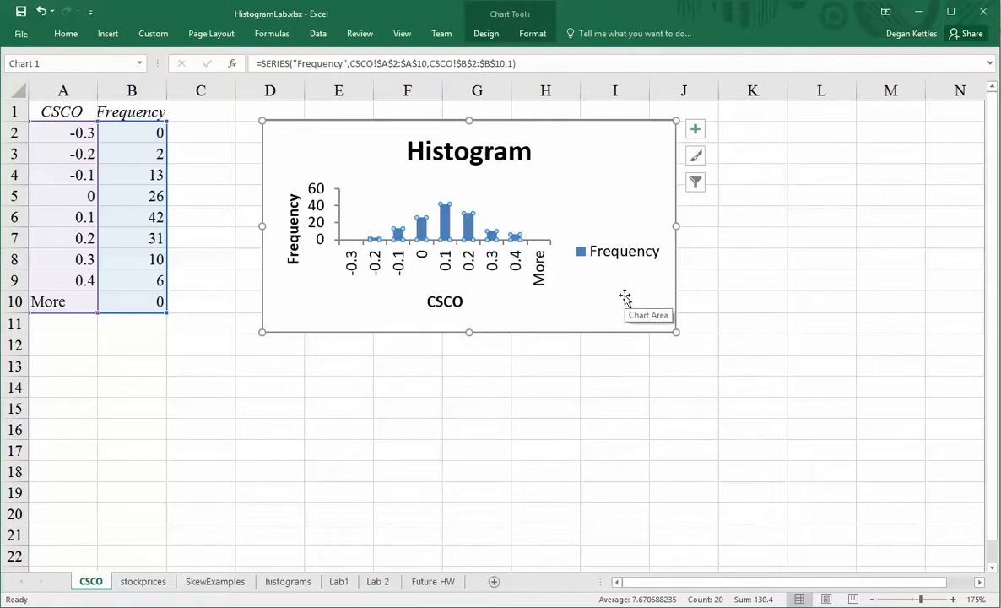
Set the CSCO histogram's Frequency series gap width to 0% in Format Data Series.
left_click(465, 180)
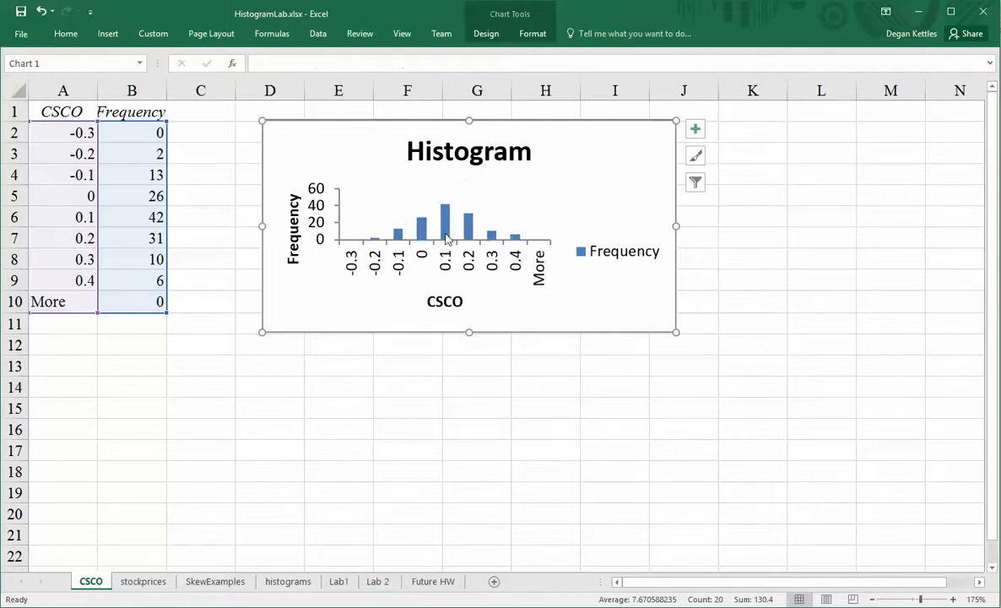
mouse_move(456, 223)
mouse_move(396, 241)
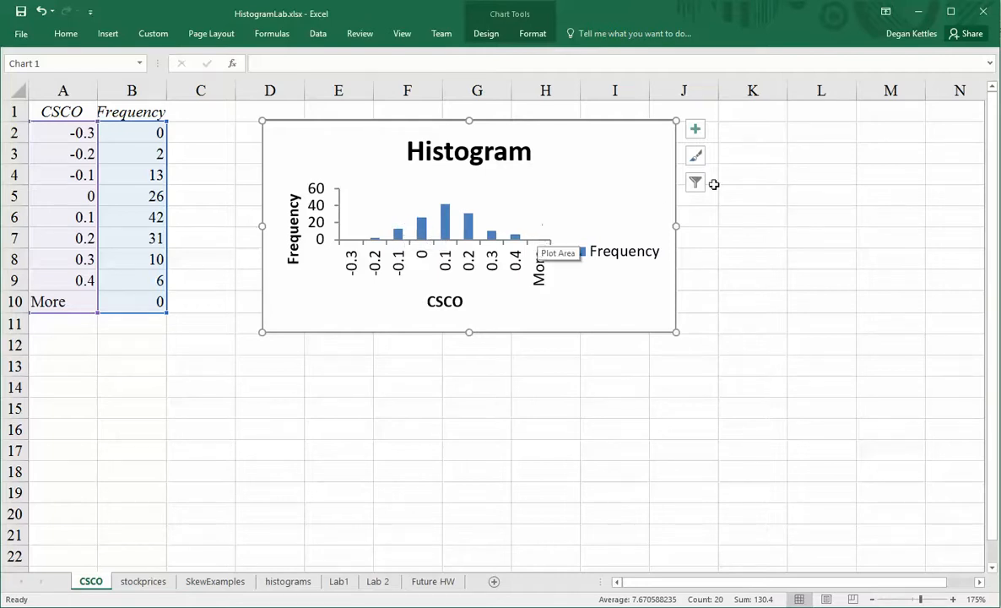
left_click(447, 225)
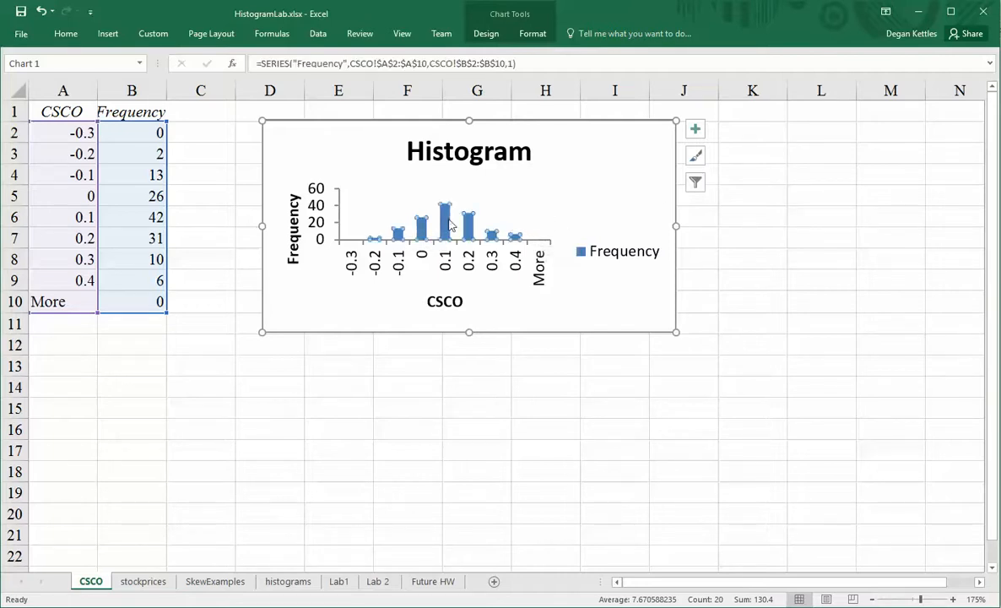
right_click(447, 225)
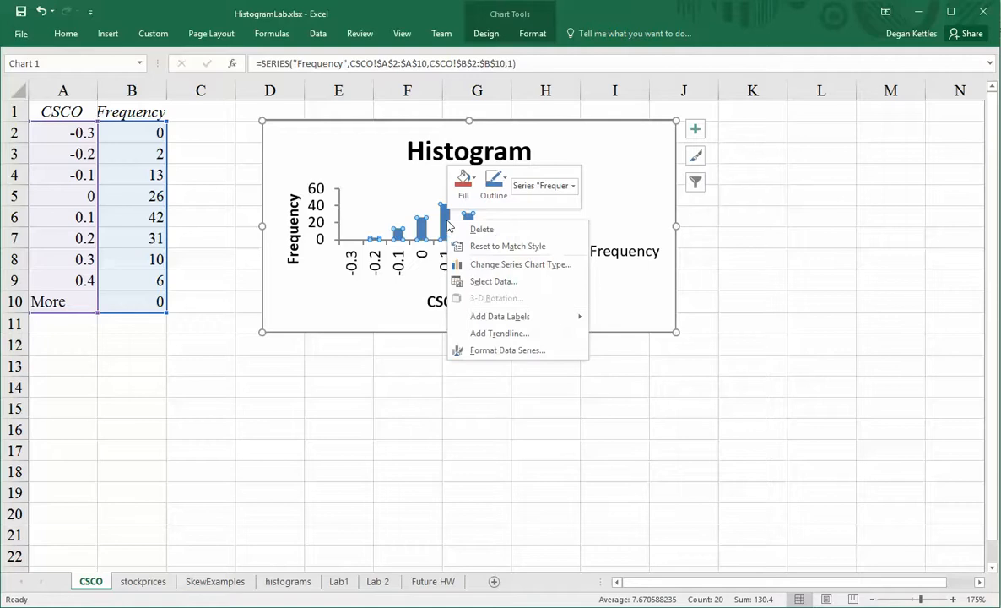
left_click(483, 353)
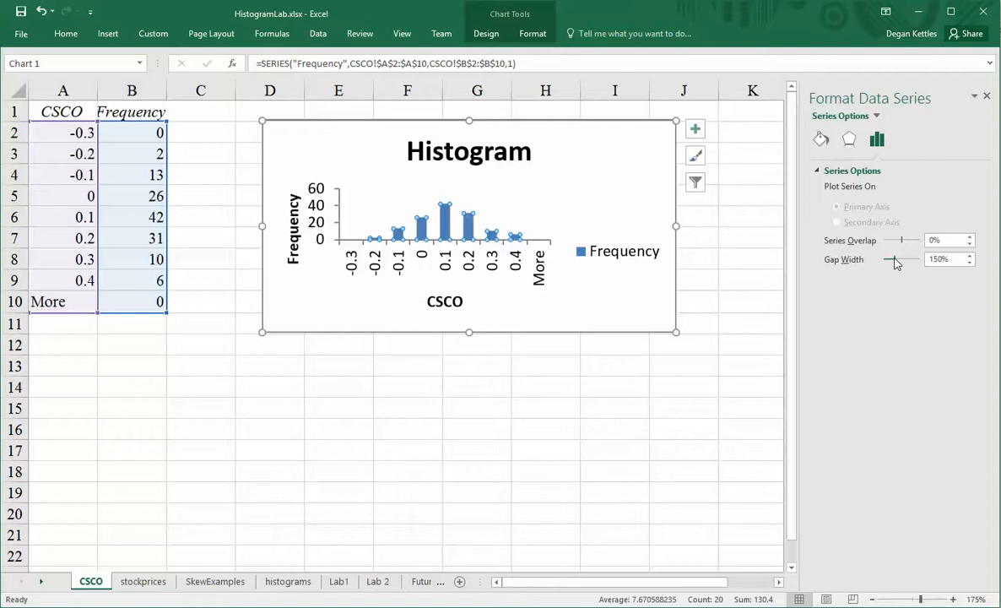
mouse_move(895, 263)
left_mouse_down()
mouse_move(920, 260)
mouse_move(886, 261)
left_mouse_up()
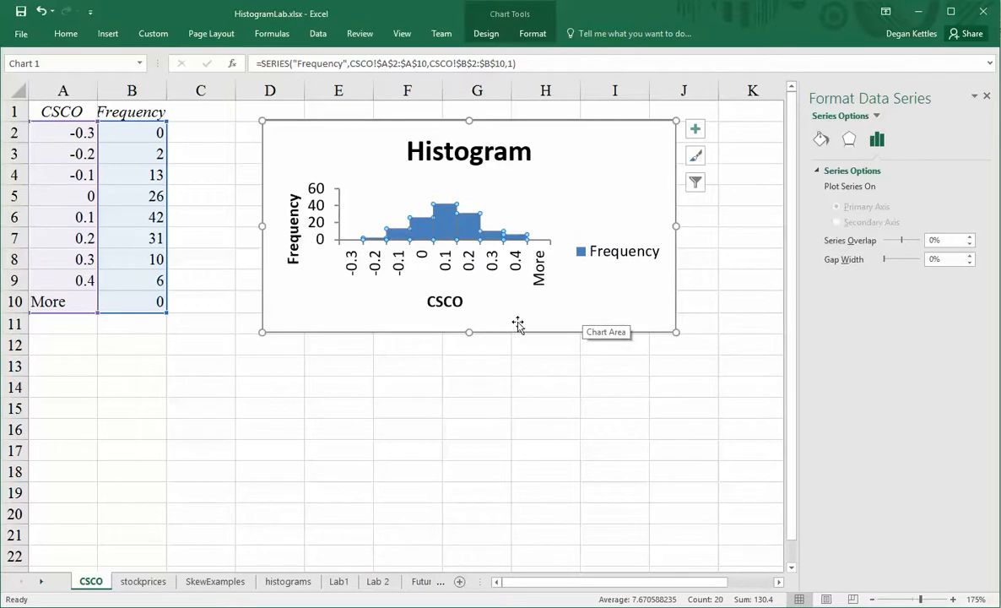
left_click(586, 312)
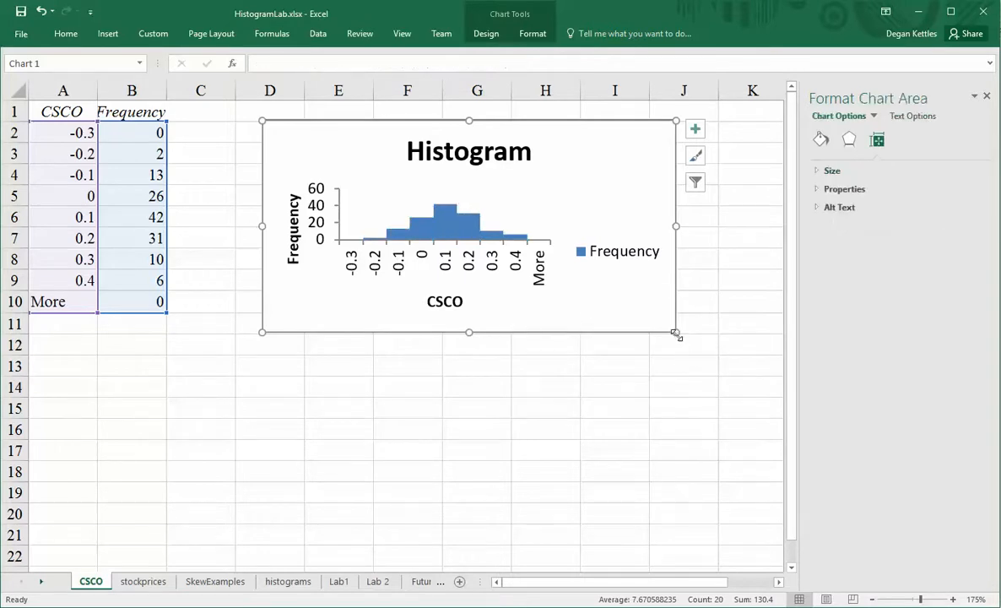
Stretch the CSCO chart down to row 14 and slightly reduce the bin axis font size.
left_click_drag(676, 331, 674, 397)
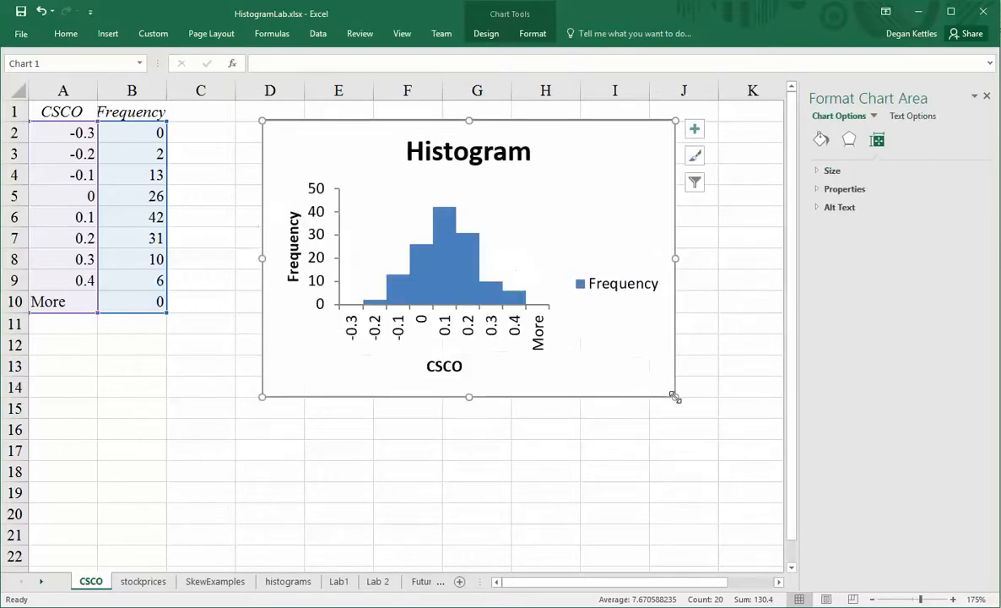
left_click(432, 325)
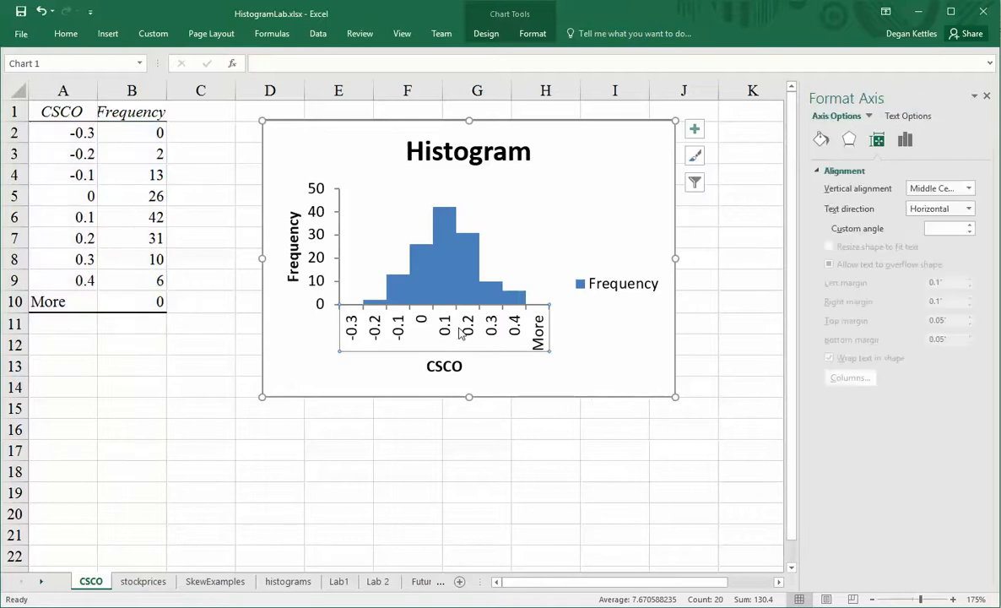
right_click(460, 334)
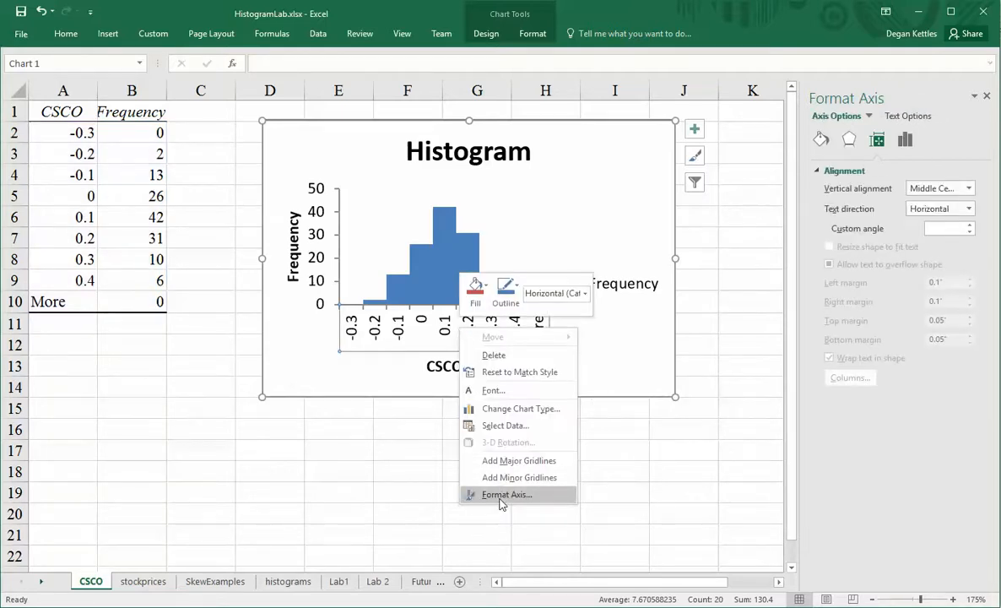
left_click(499, 398)
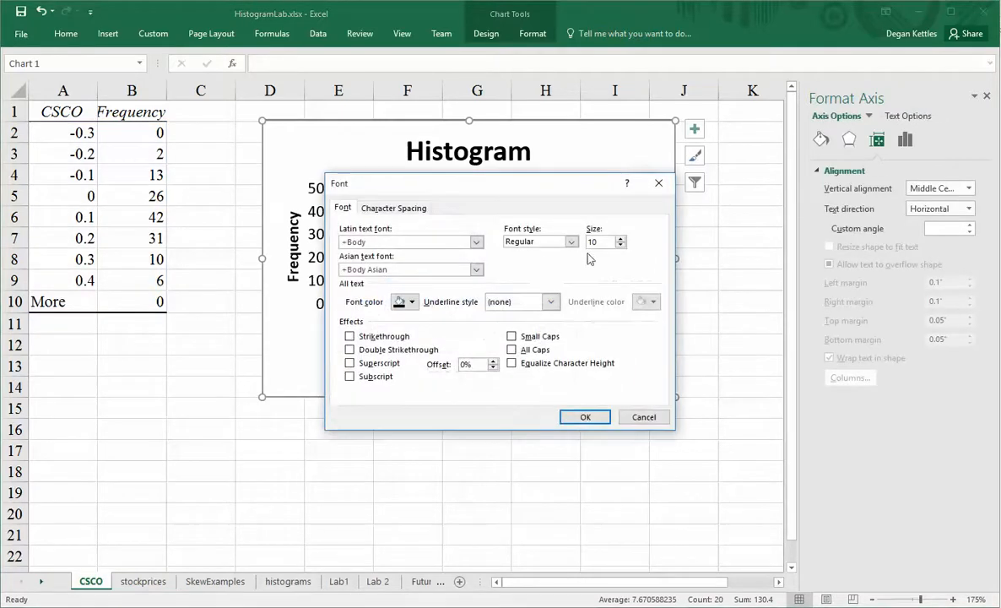
left_click(620, 246)
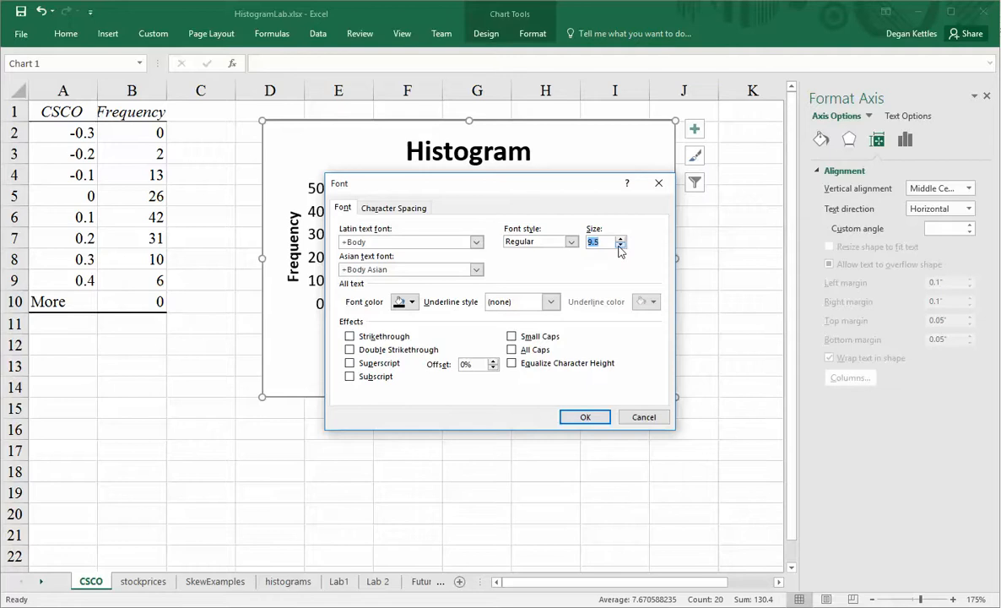
left_click(585, 416)
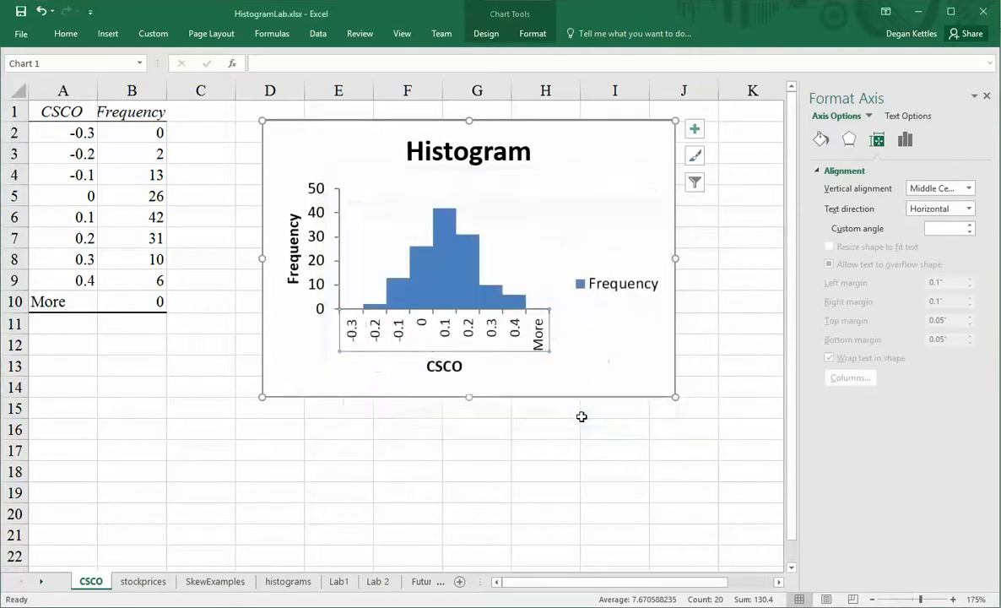
left_click(572, 332)
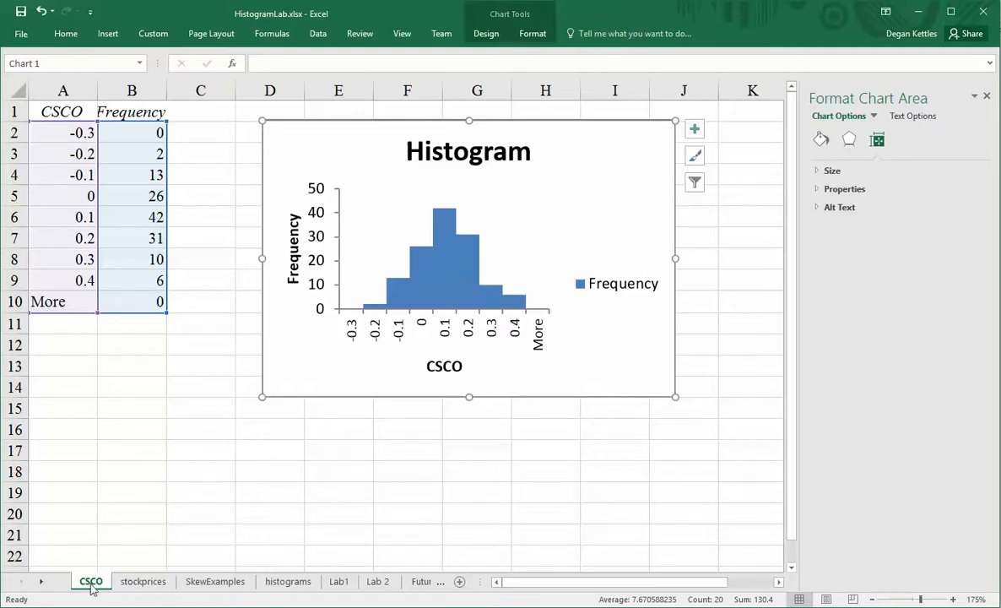
On the stockprices sheet, review GM's summary statistics, including its 0.5169 range.
left_click(124, 581)
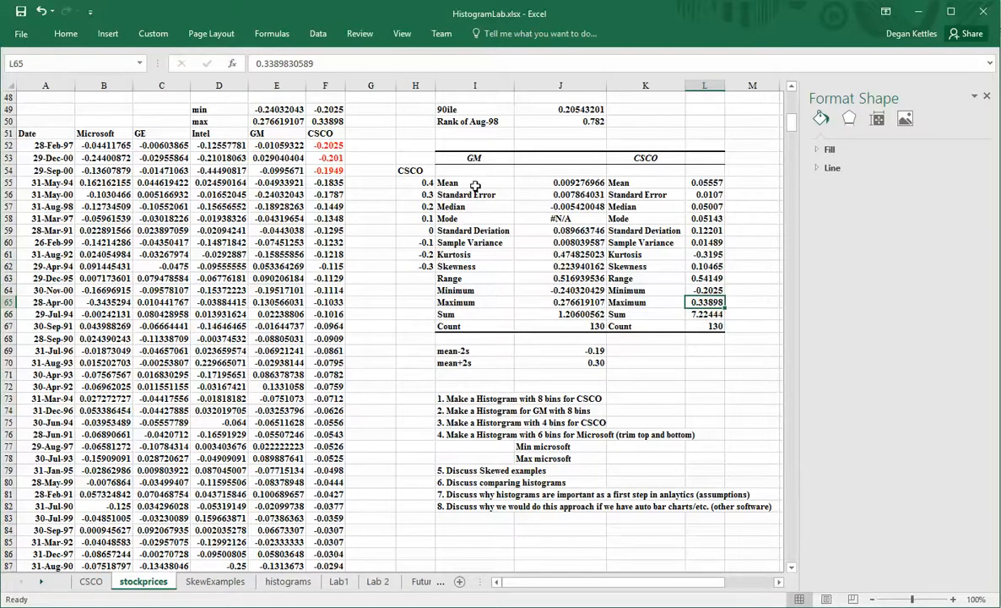
left_click_drag(439, 157, 558, 327)
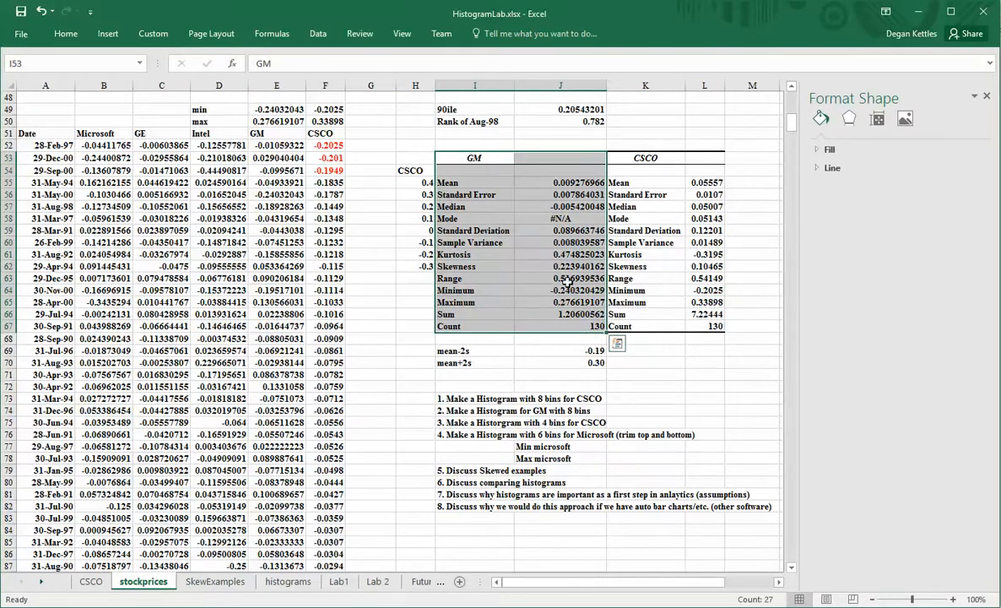
left_click(576, 276)
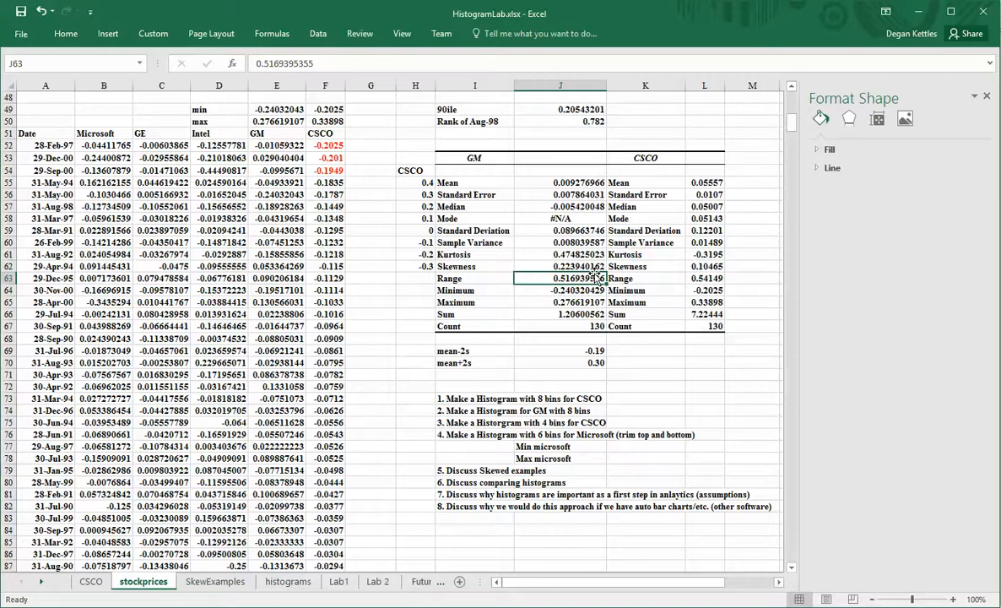
Check GM's minimum and maximum, then enter =.51/8 in I85 giving a 0.06375 bin width.
left_click(577, 289)
key("Down")
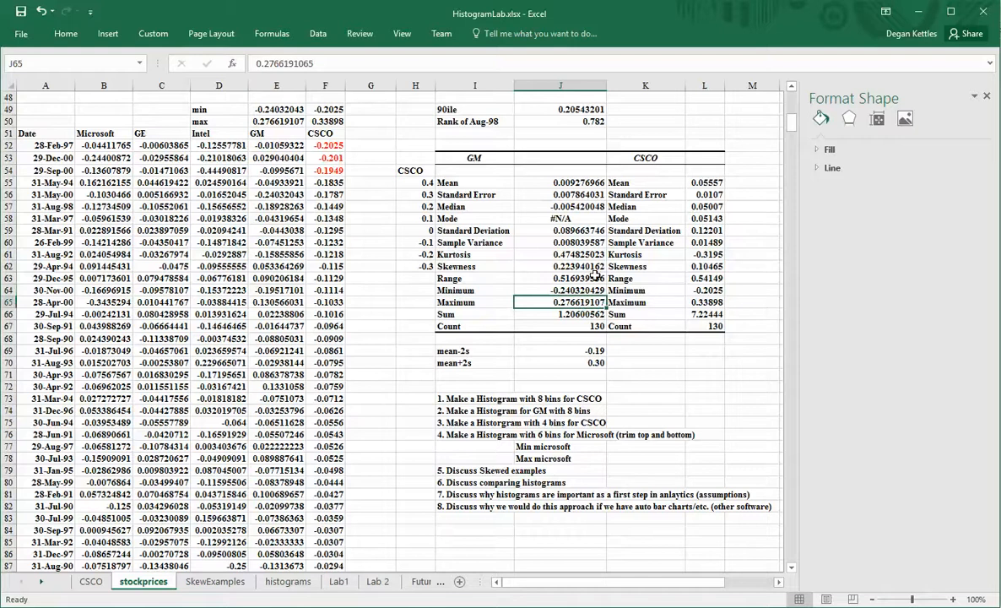
scroll(596, 252, "down", 2)
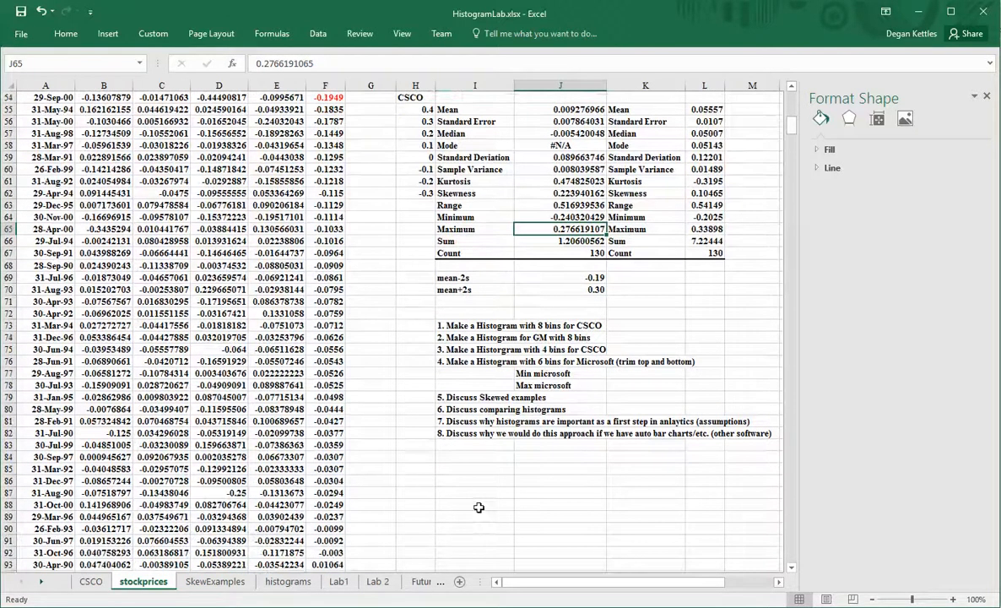
left_click(497, 465)
type("=.51/8")
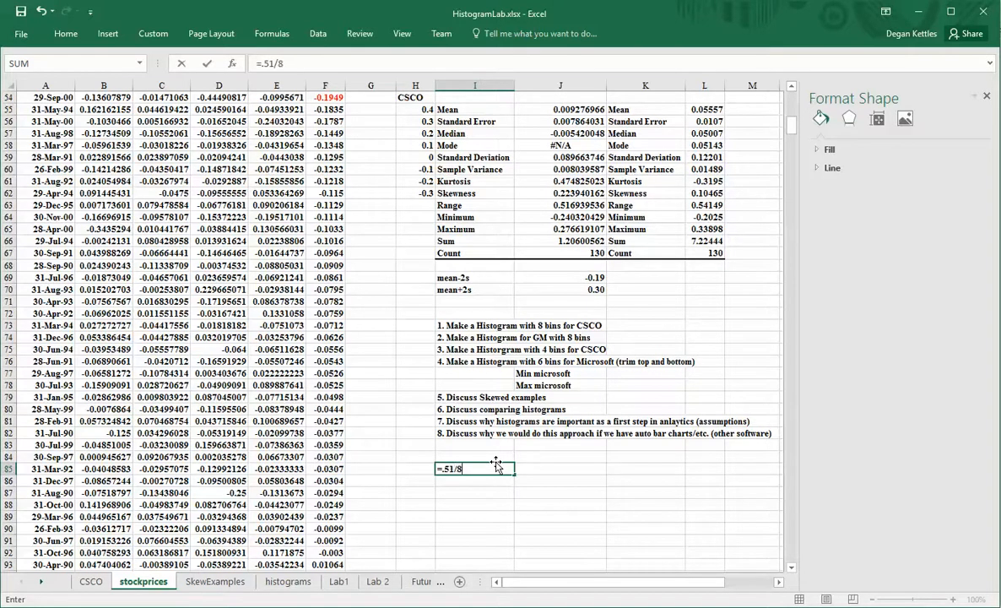
key("Return")
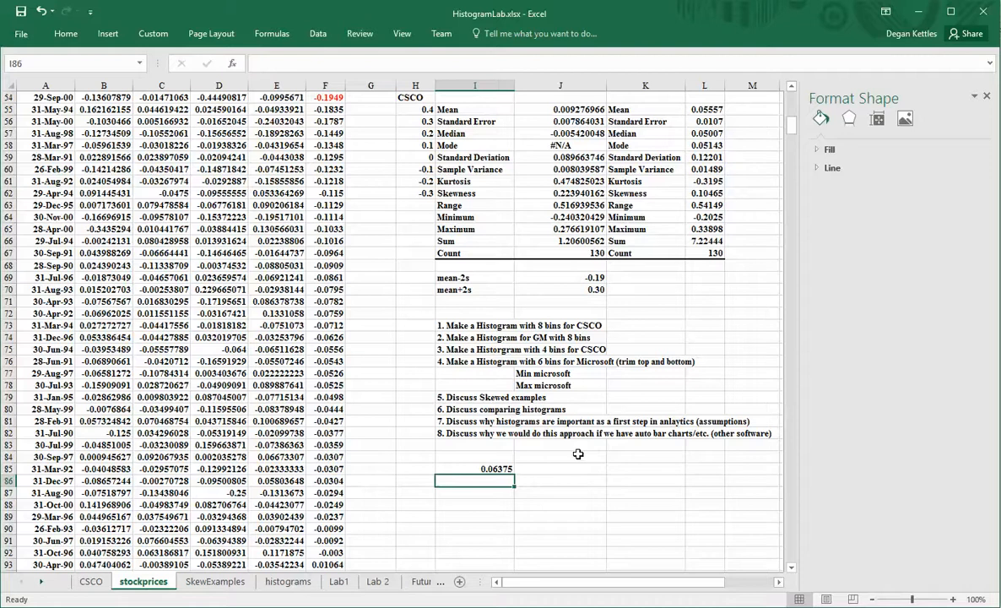
key("Down")
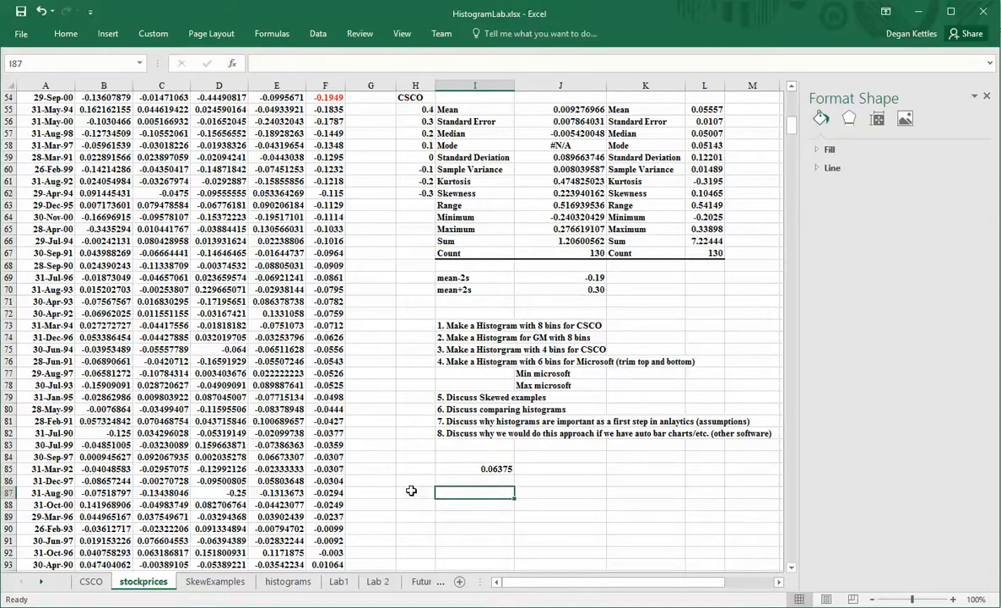
Label H86 'GM' and enter -0.25 as the first bin in H87.
left_click(413, 482)
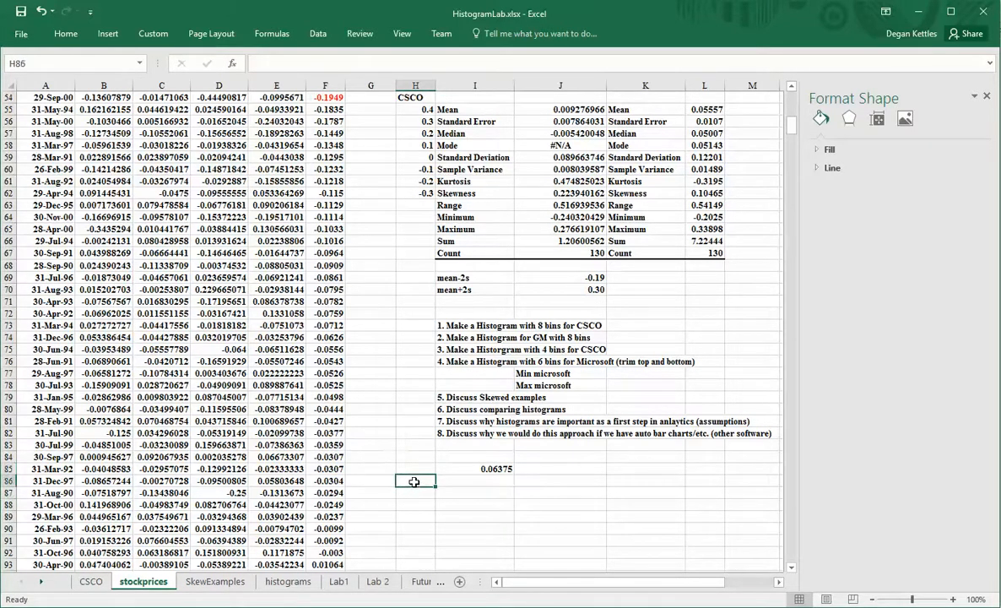
type("G")
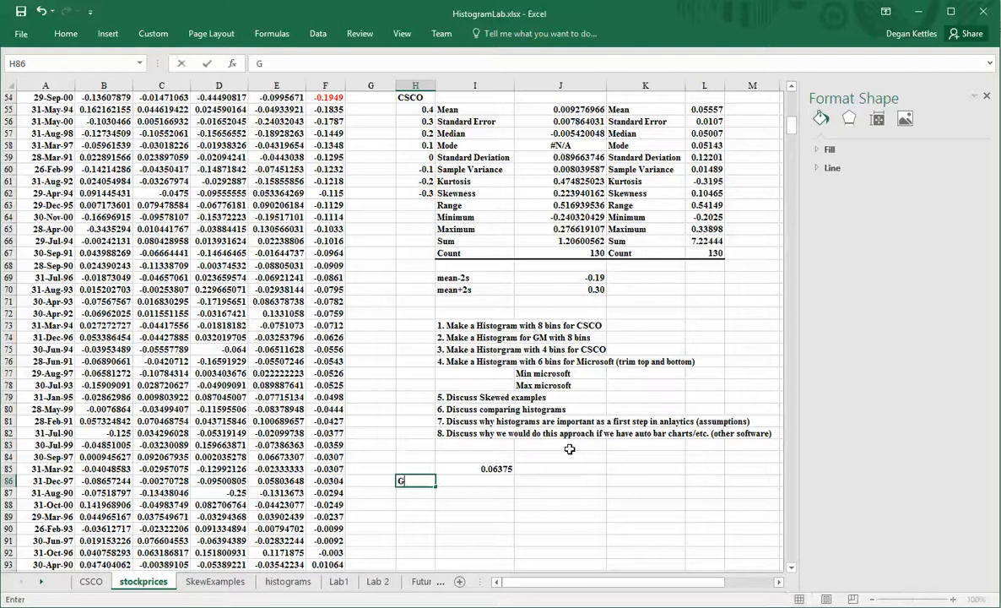
type("M")
key("Return")
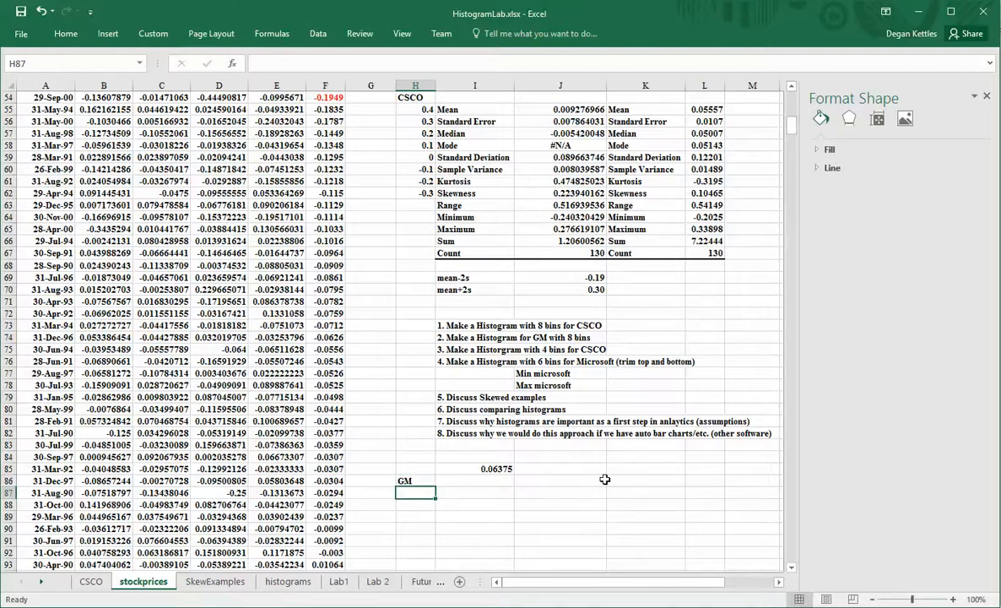
type("=")
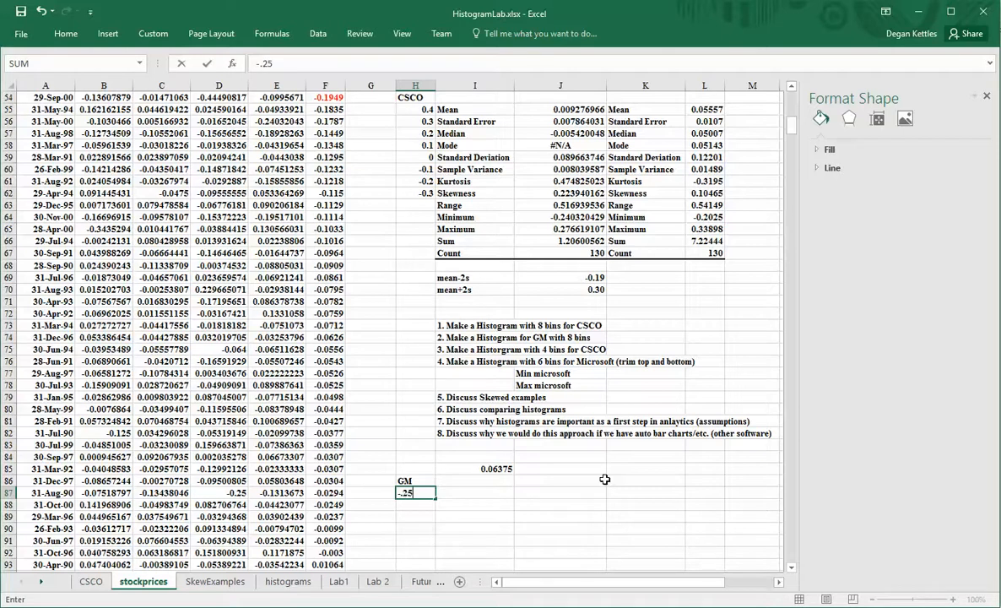
type("-.25")
key("Return")
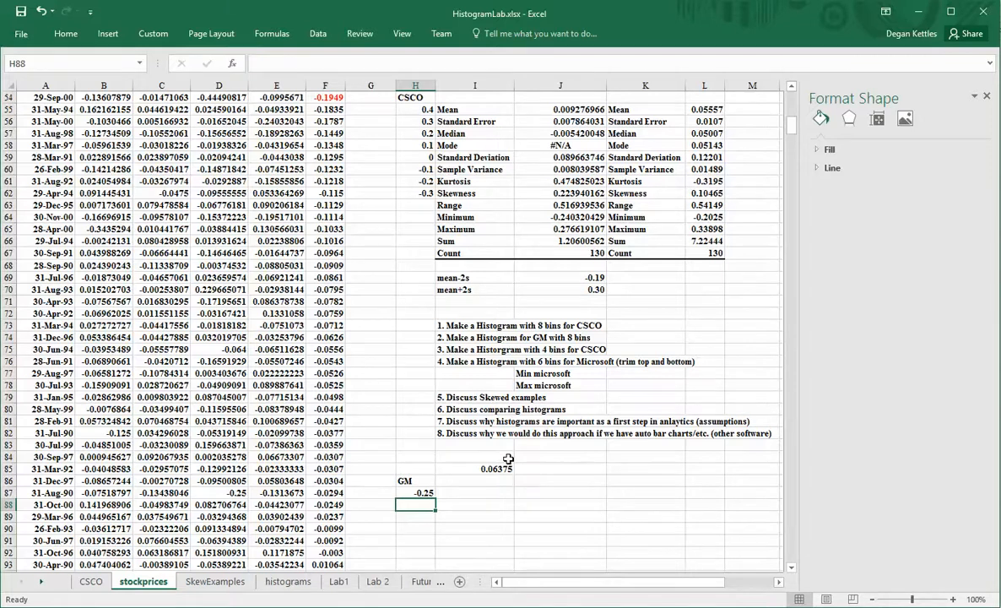
Enter =H87+0.05 in H88 and fill it down column H, selecting the surplus 0.3 in H98.
scroll(508, 459, "down", 1)
scroll(508, 458, "up", 1)
scroll(508, 459, "down", 1)
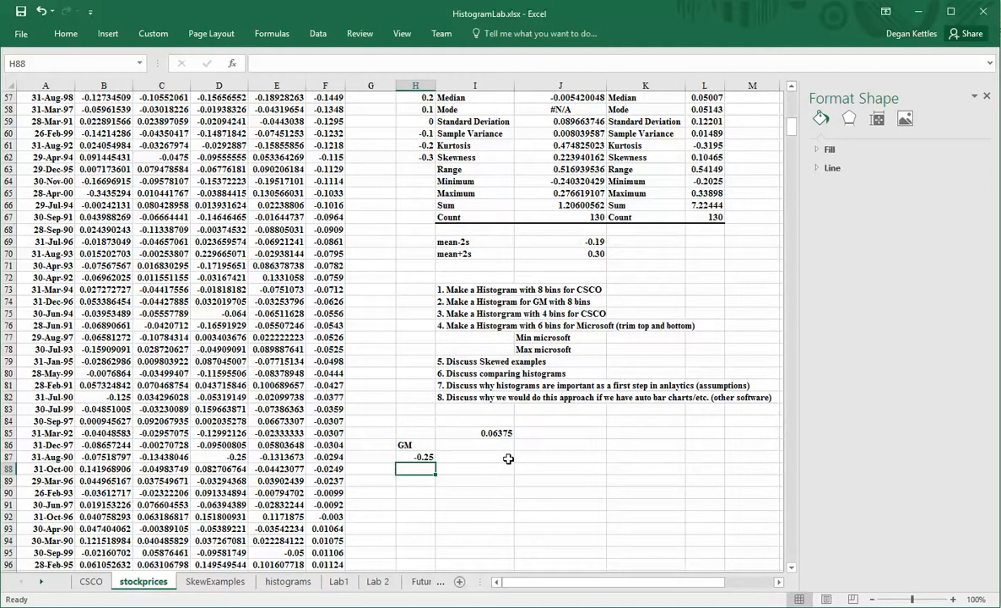
type("=")
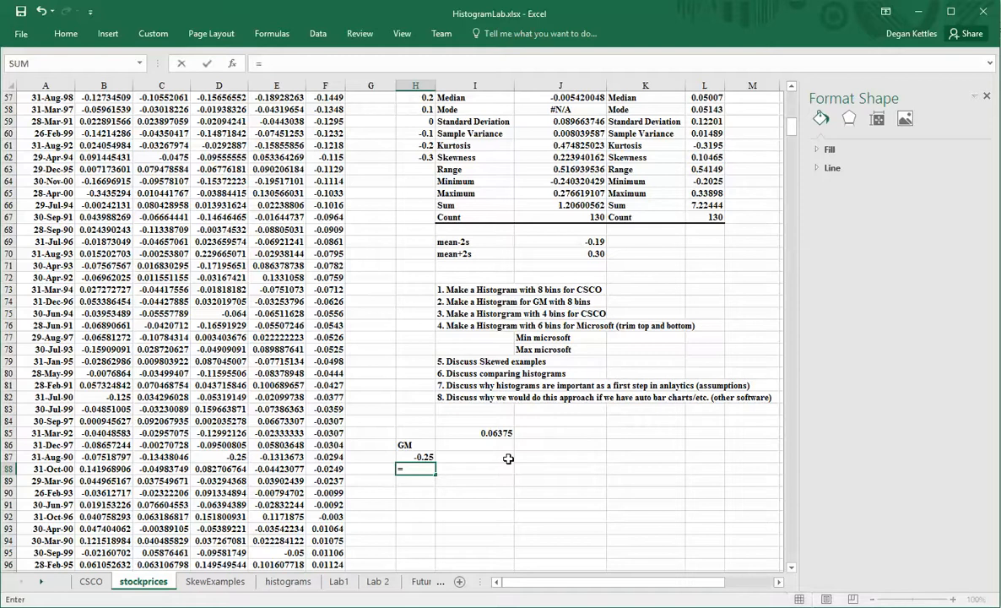
left_click(423, 455)
type(">0")
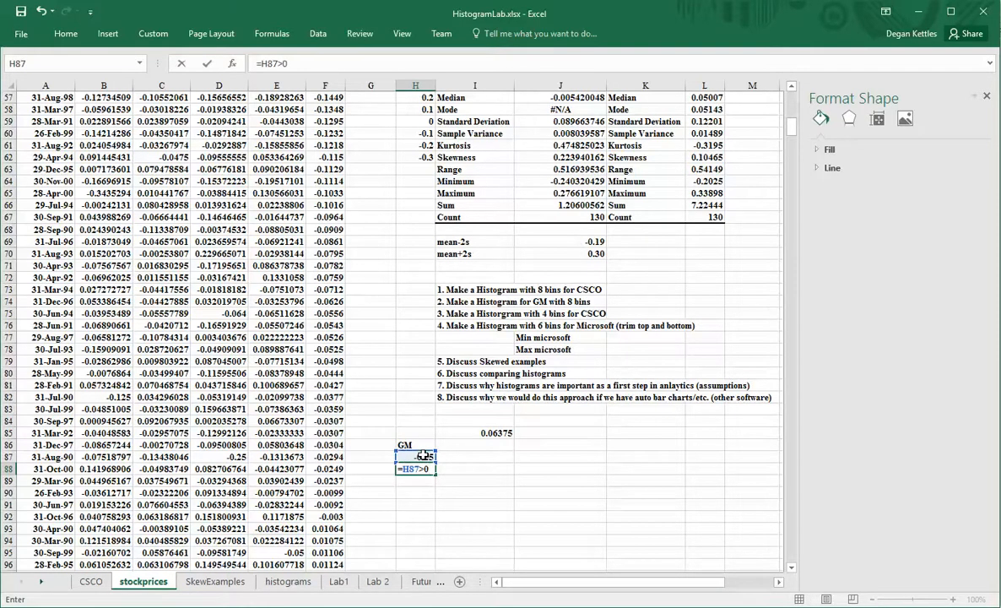
key("BackSpace")
key("BackSpace")
type("+.05")
key("Return")
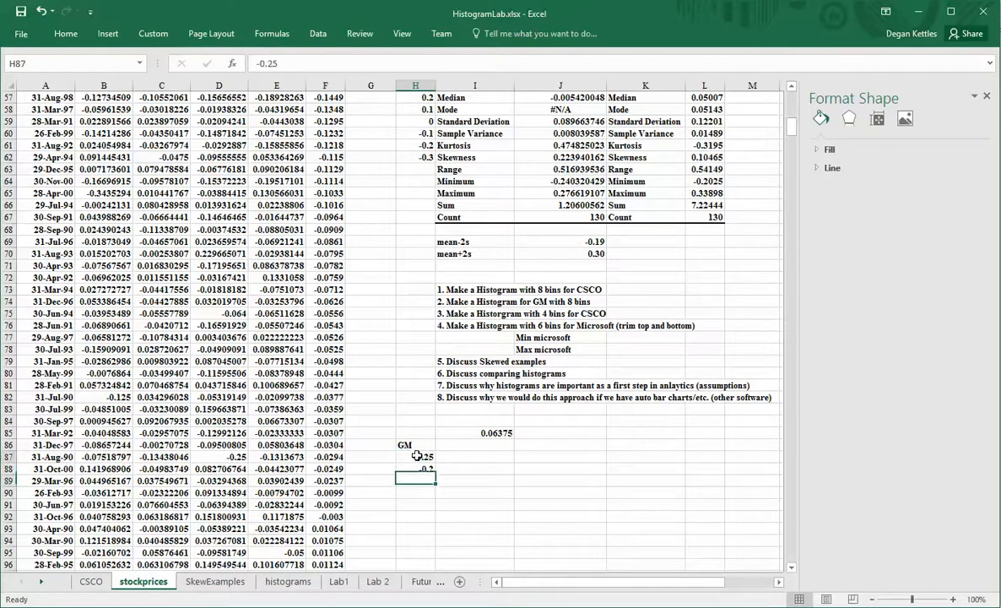
left_click(422, 469)
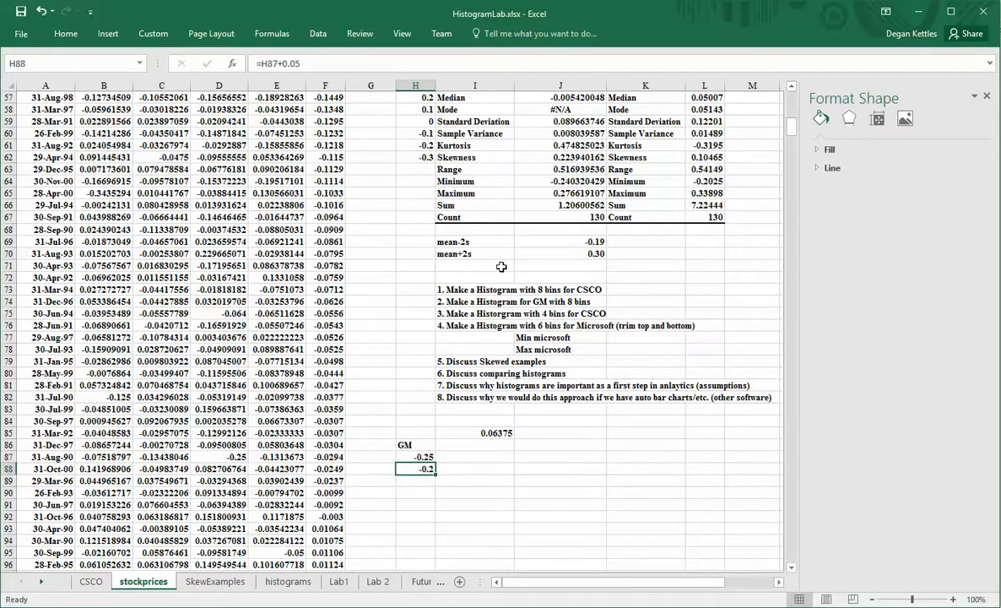
left_click(576, 193)
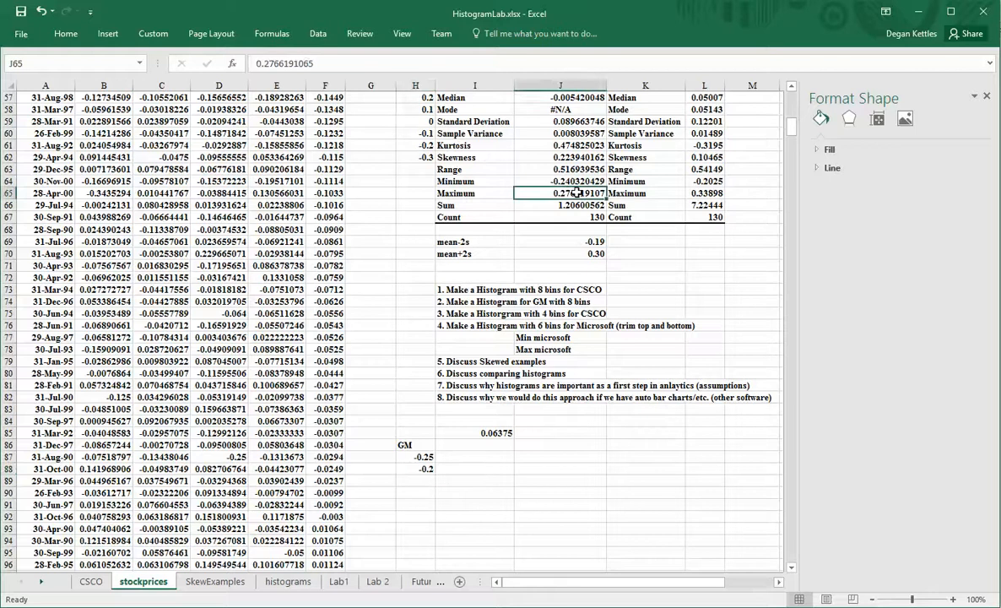
left_click(427, 469)
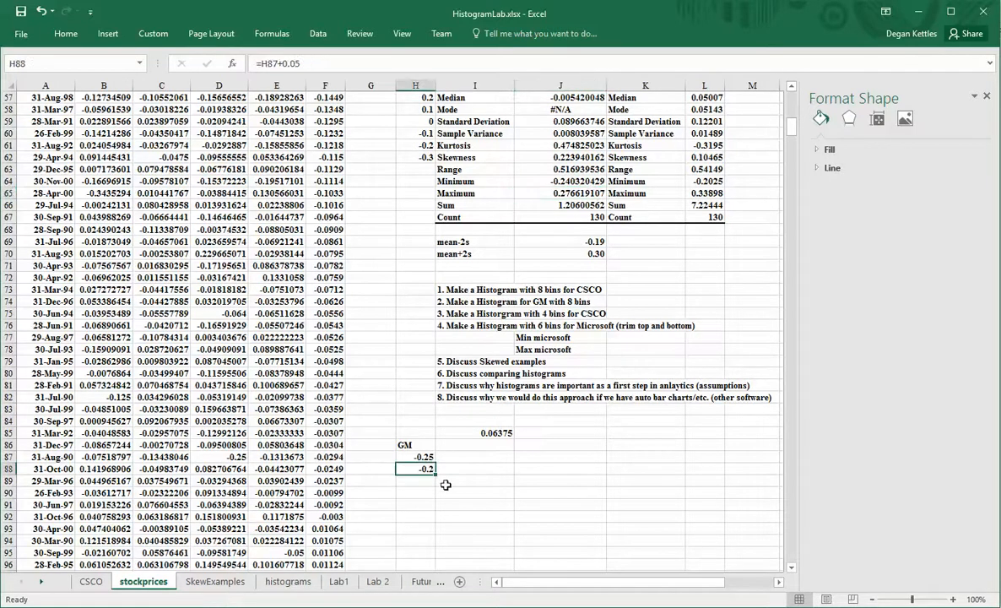
left_click_drag(435, 476, 438, 519)
left_click(426, 516)
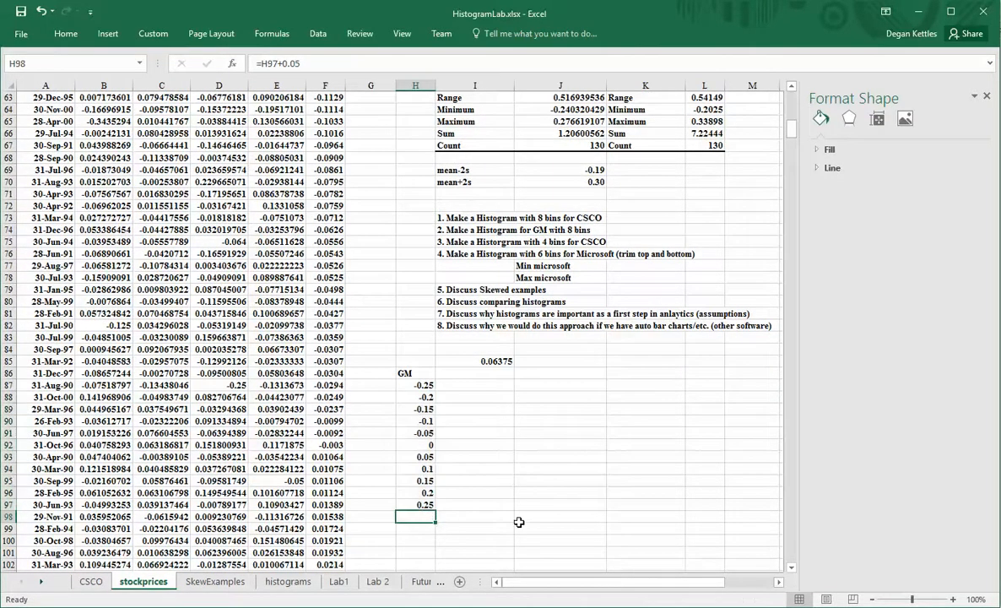
Clear the surplus 0.3 bin value from H98.
key("Delete")
scroll(574, 426, "up", 1)
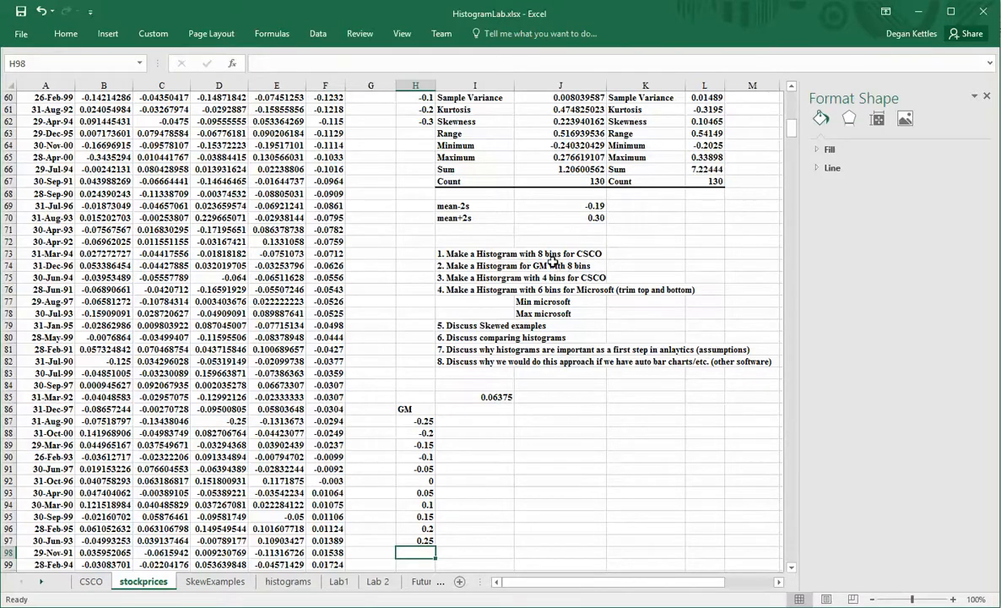
scroll(551, 263, "up", 2)
scroll(550, 253, "up", 2)
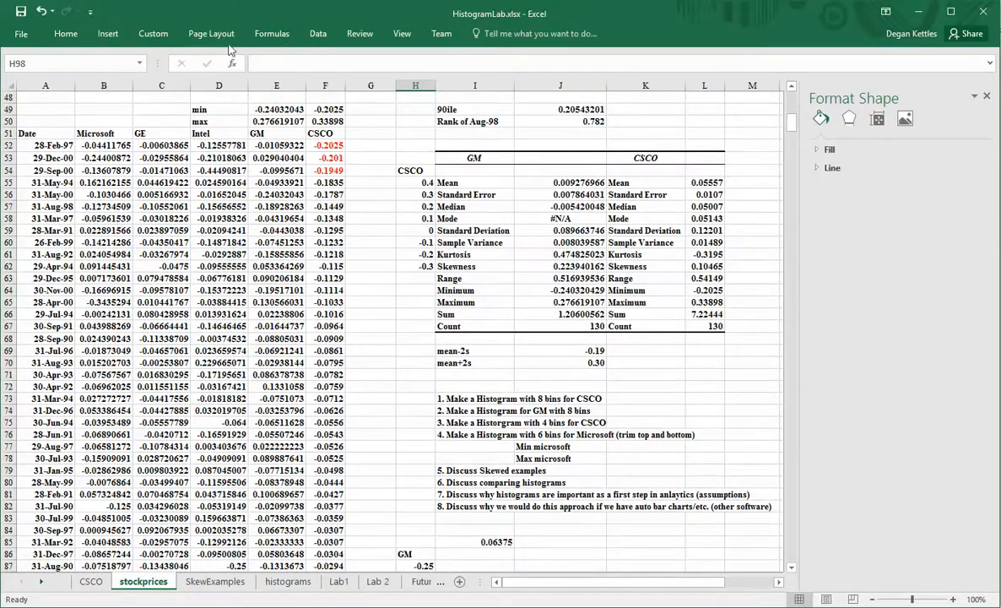
Run a Histogram on GM returns E51:E181 with the existing CSCO bins, dismissing the sheet-name warning.
left_click(318, 34)
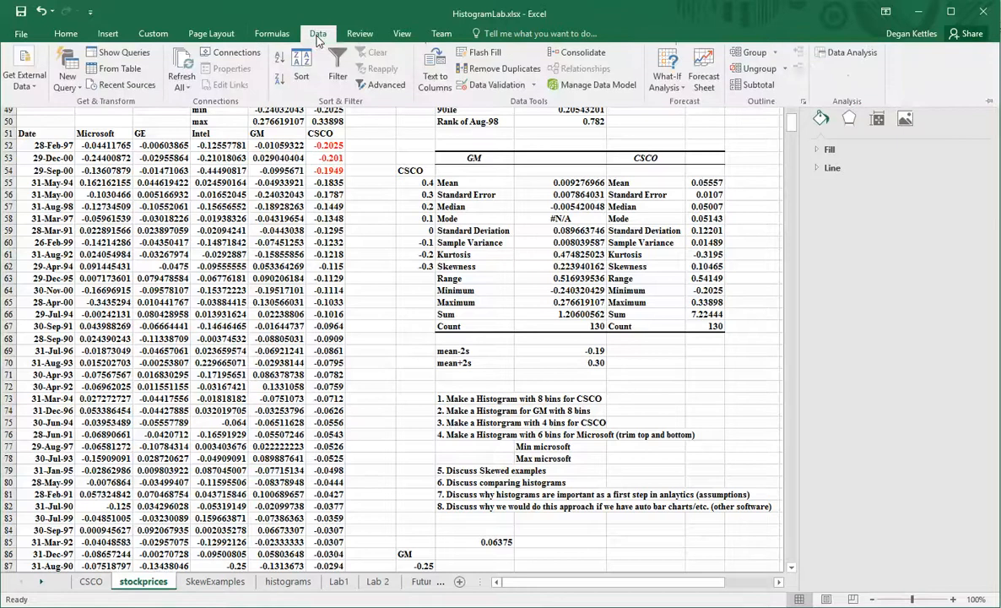
left_click(824, 57)
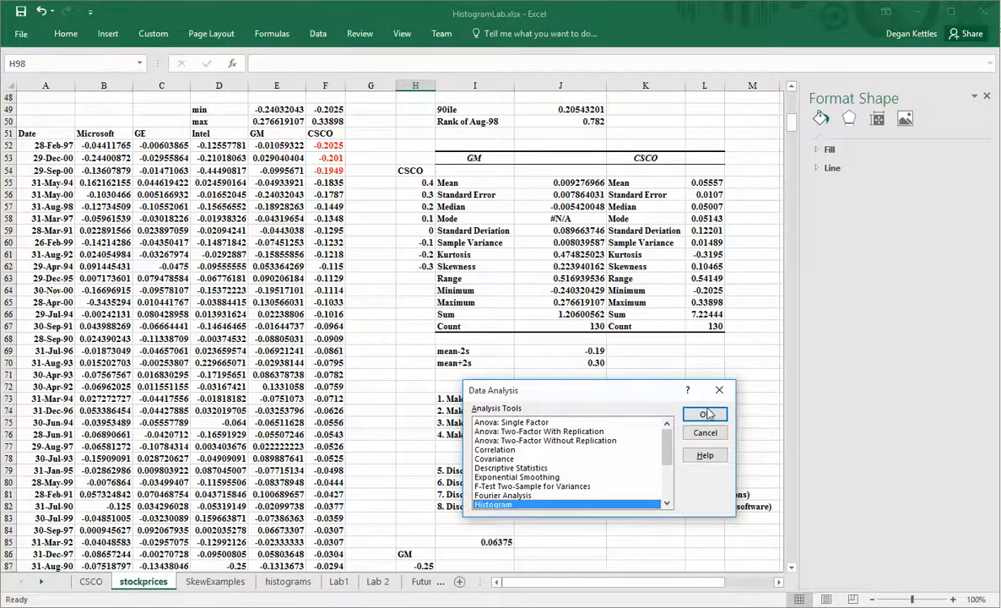
left_click(705, 414)
scroll(329, 287, "up", 1)
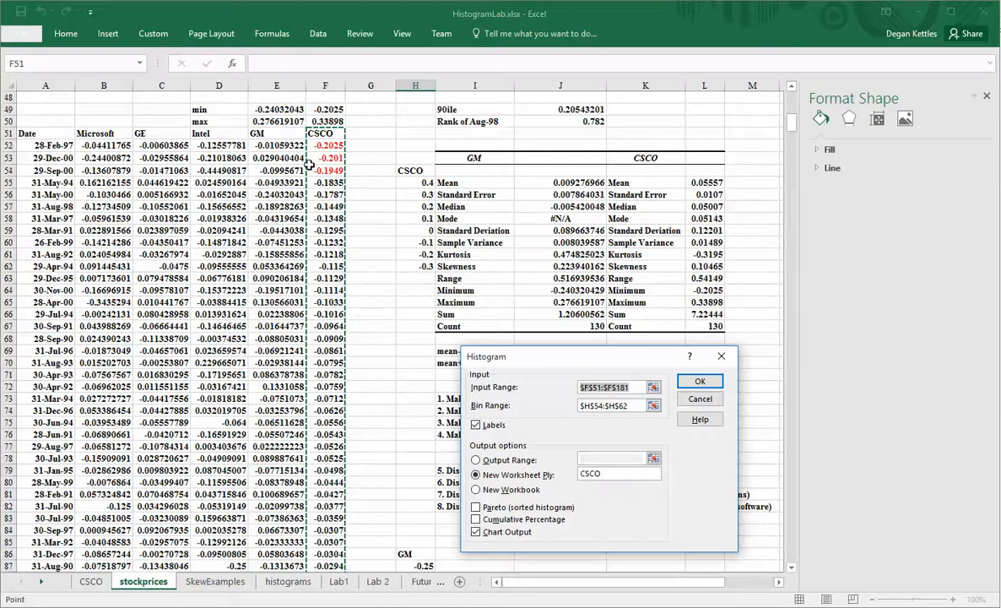
left_click(252, 132)
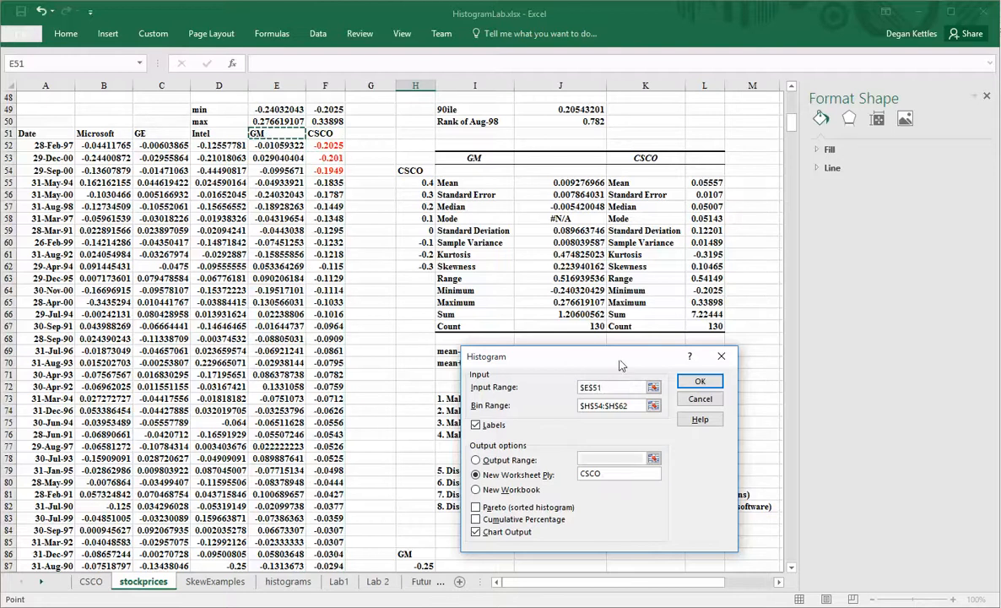
key("ctrl+shift+Down")
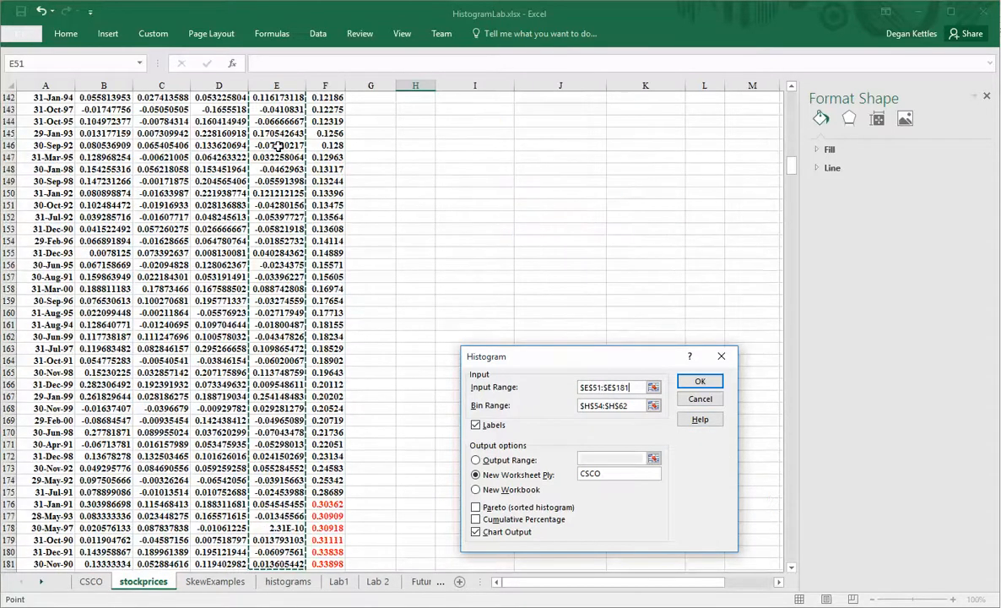
key("Return")
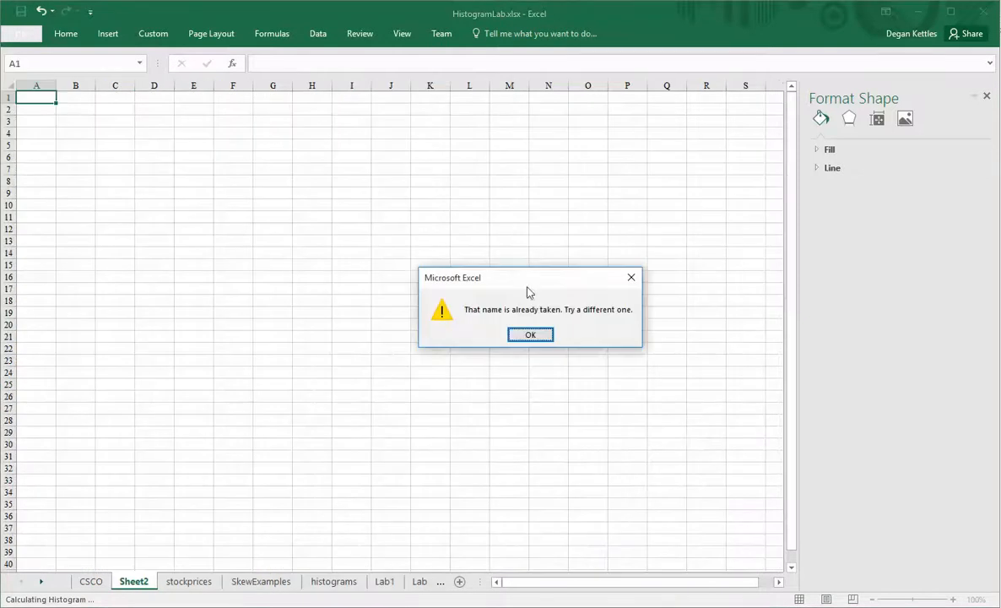
left_click(530, 335)
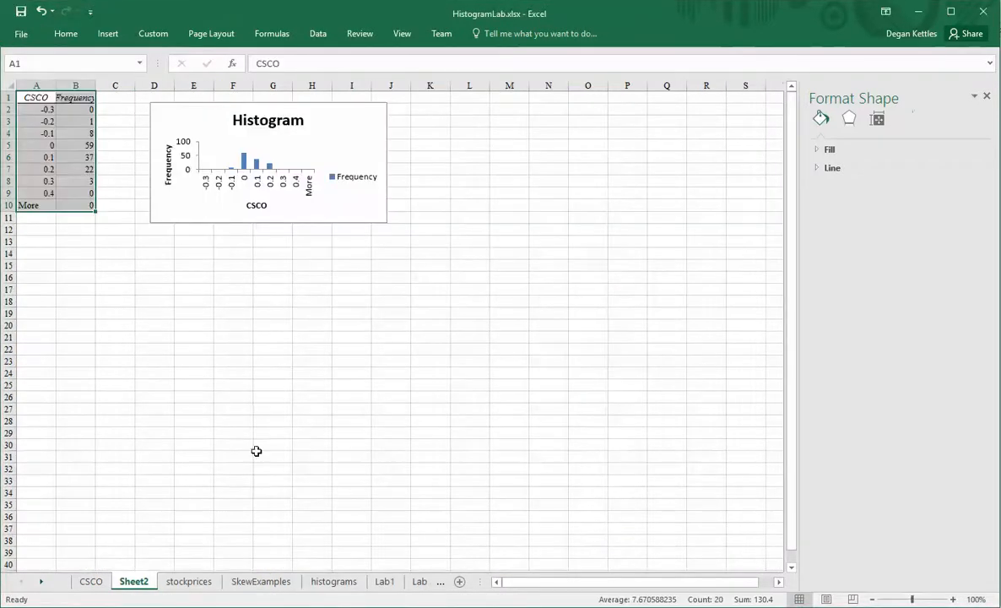
From stockprices, start a new Histogram with the GM returns E51:E181 as input range.
left_click(181, 582)
scroll(346, 389, "up", 10)
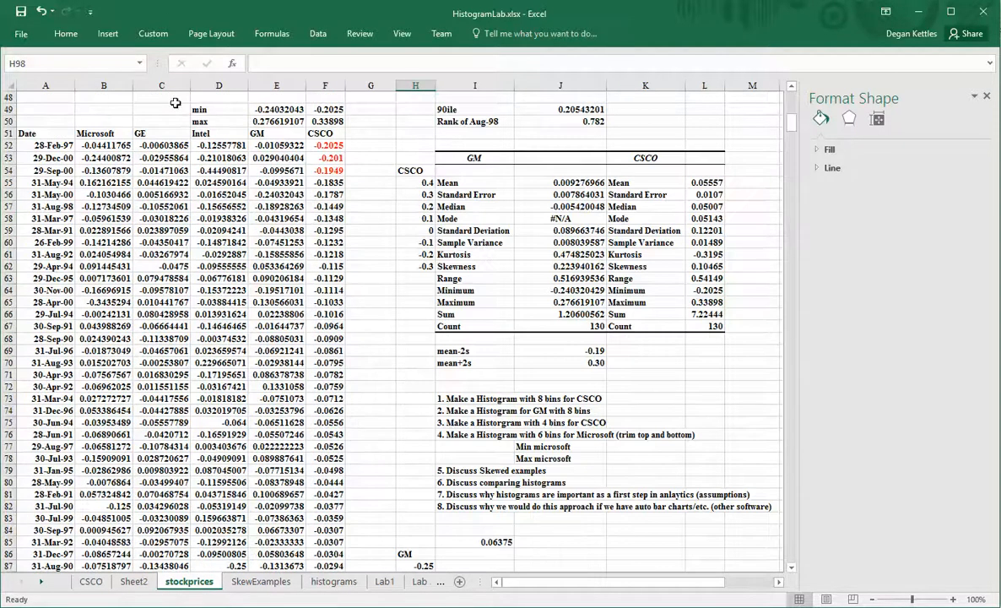
left_click(317, 33)
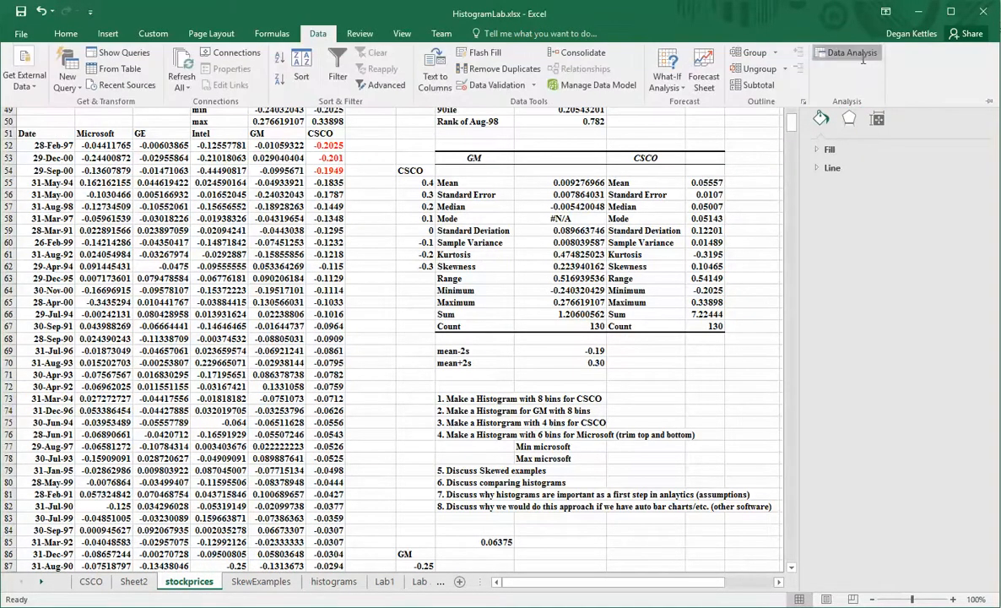
left_click(846, 53)
left_click(706, 411)
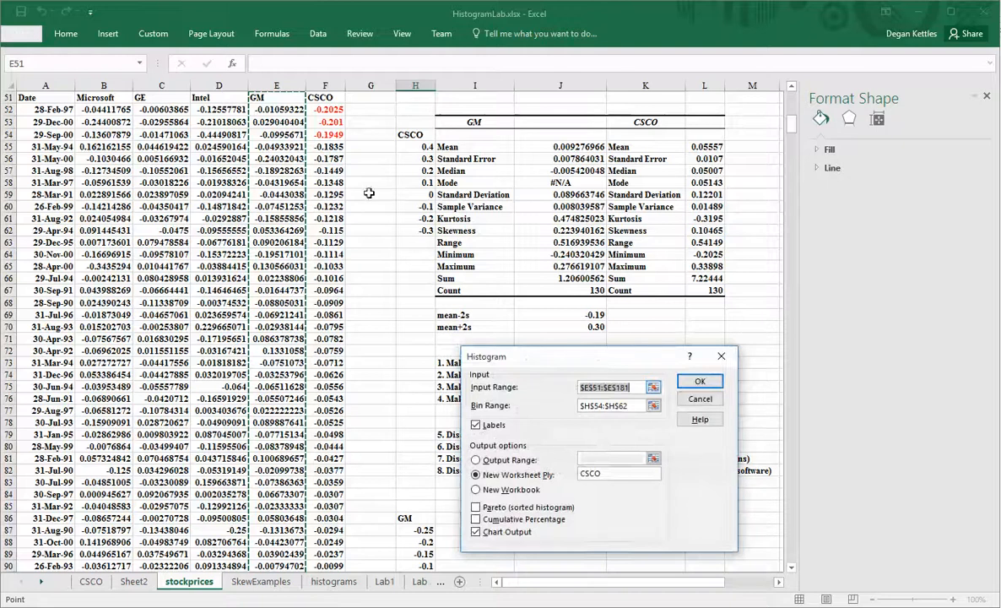
left_click(654, 387)
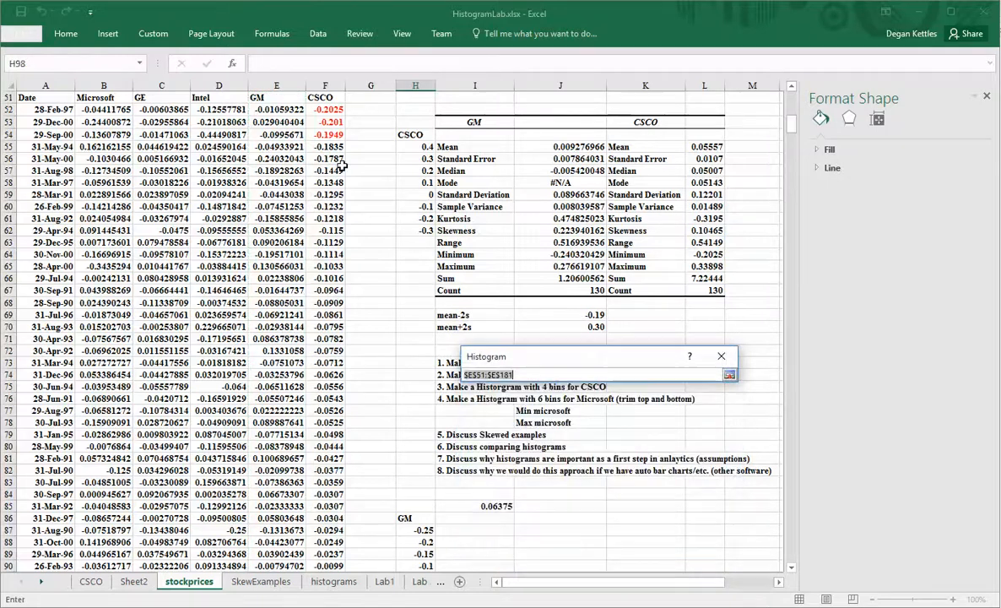
left_click(276, 101)
key("ctrl+shift+Down")
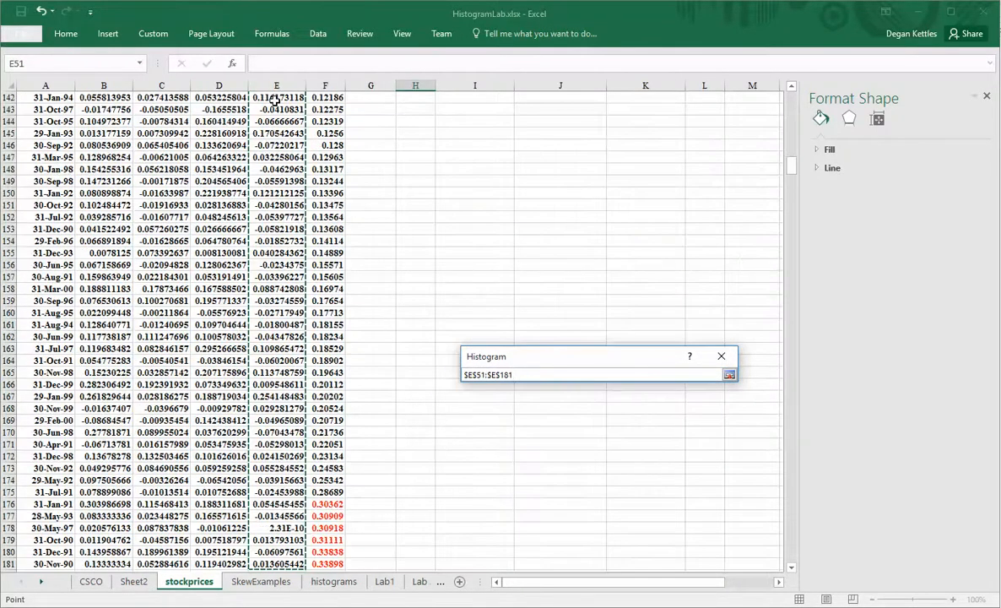
key("Return")
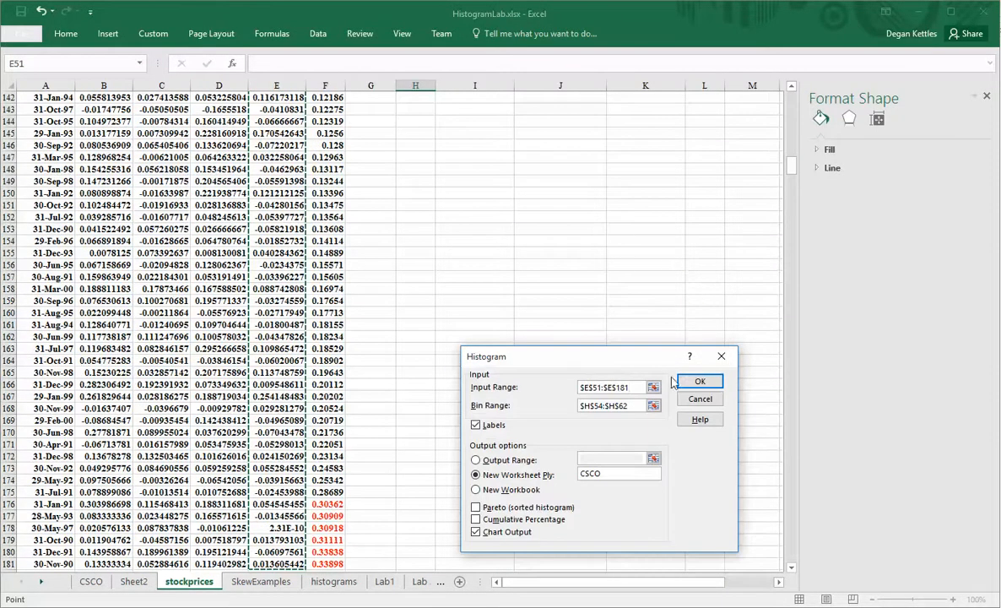
Use H86:H97 as the bin range, name the output sheet GM, and run it.
left_click(653, 405)
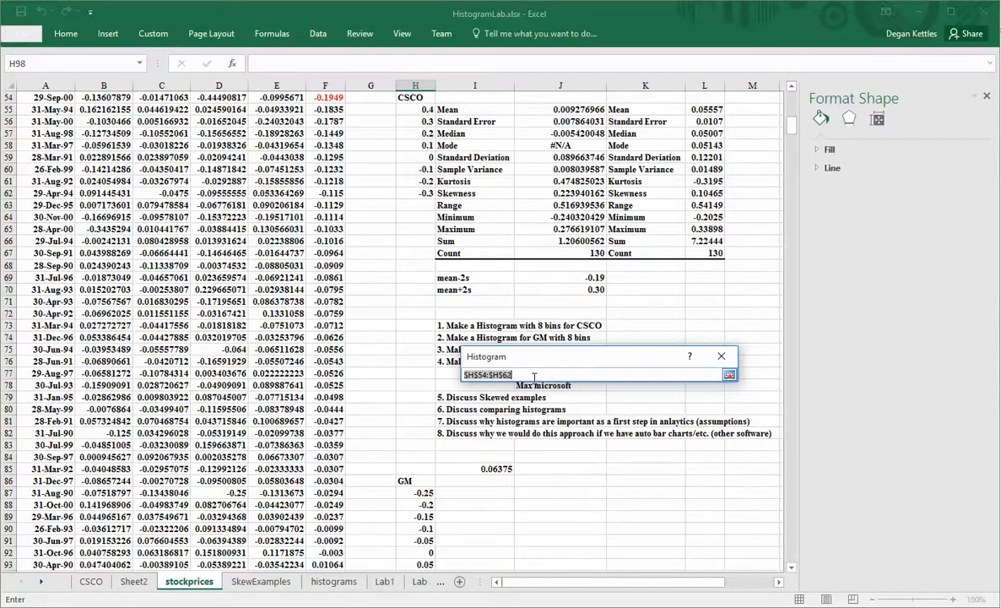
scroll(506, 388, "down", 1)
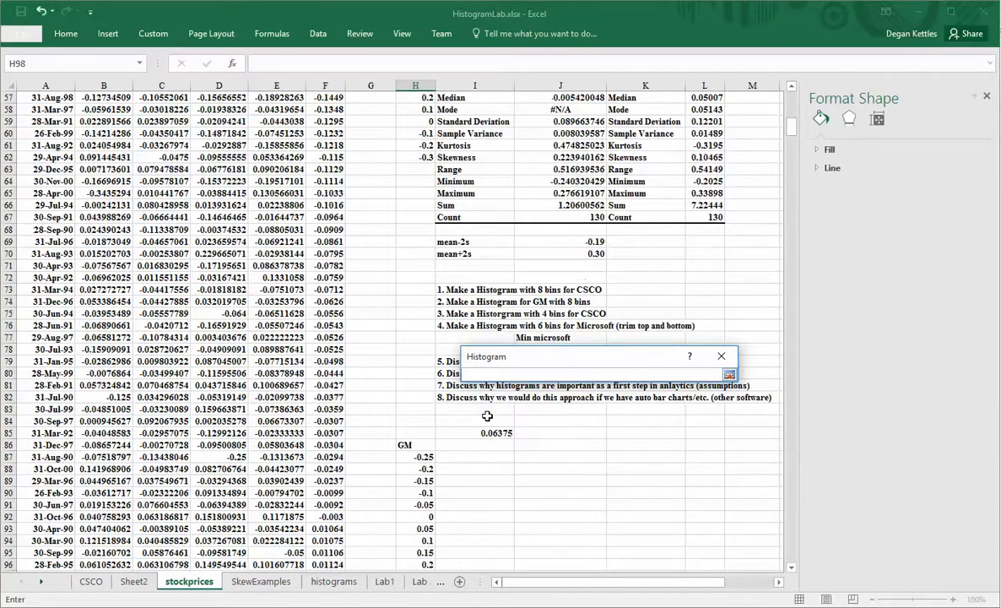
left_click(404, 446)
left_click_drag(403, 446, 444, 545)
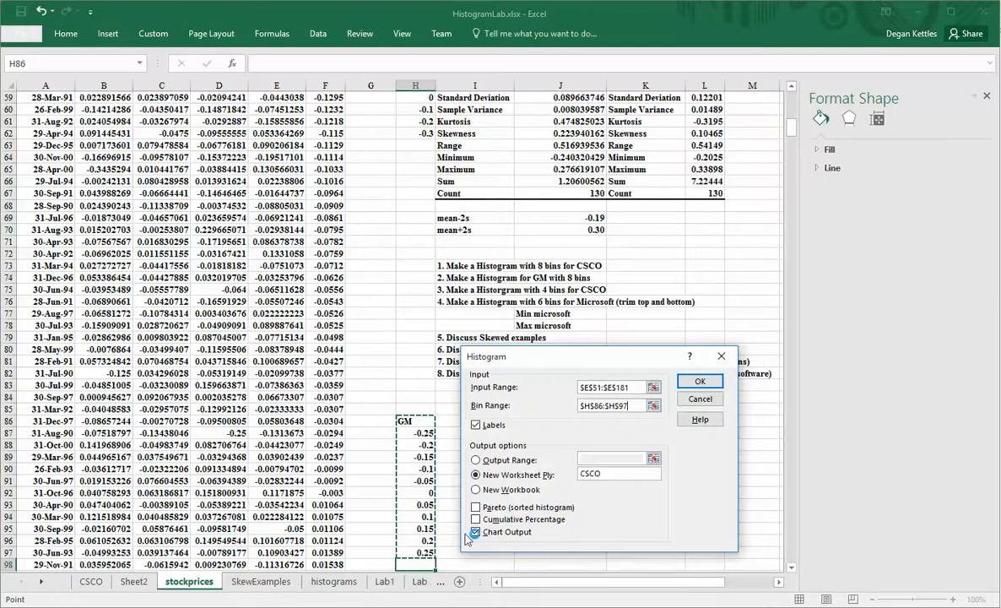
double_click(597, 474)
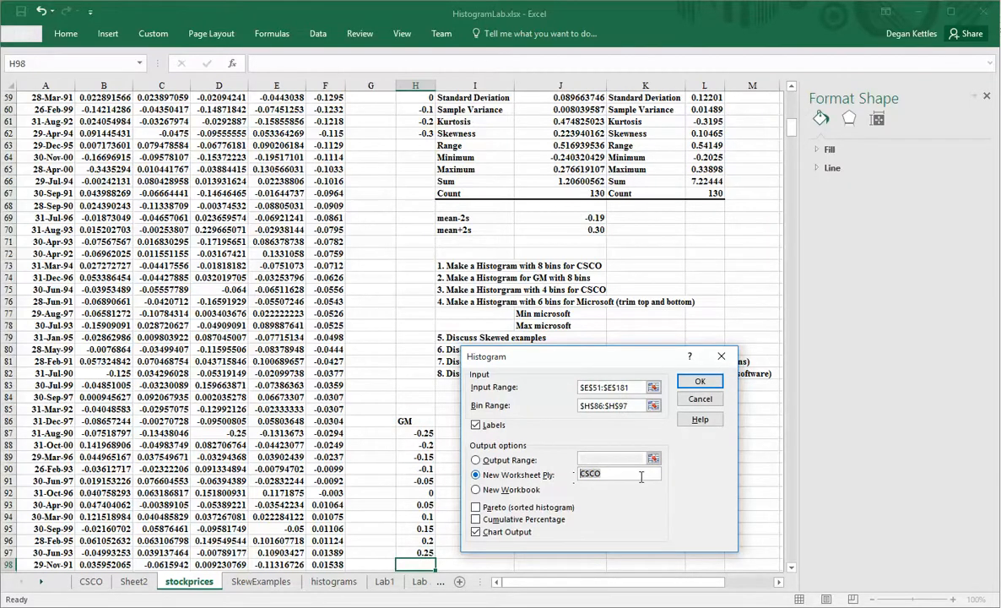
type("GM")
left_click(694, 384)
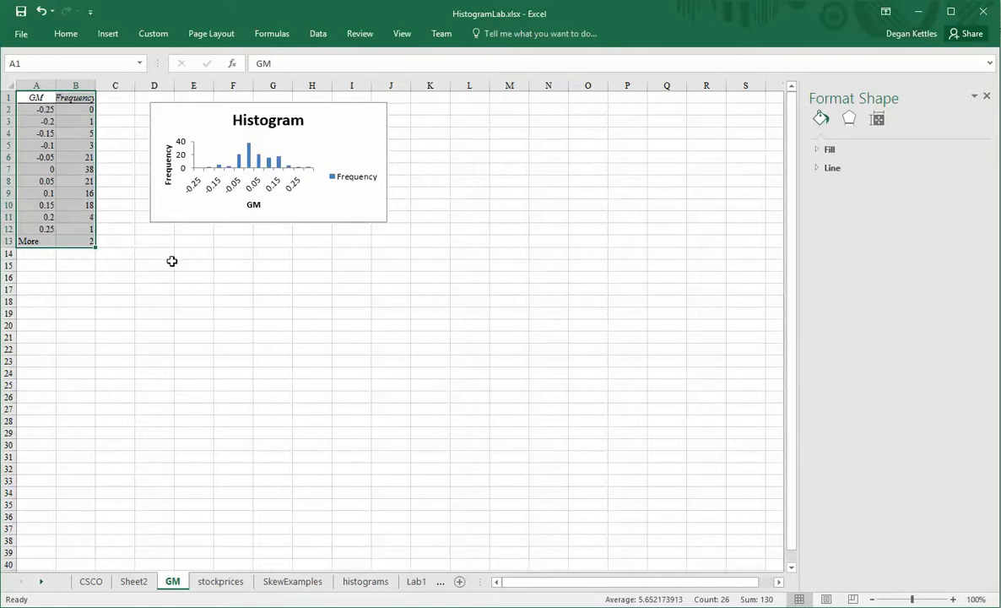
Set the GM histogram's gap width to 0% and drag the chart taller.
scroll(172, 260, "up", 5)
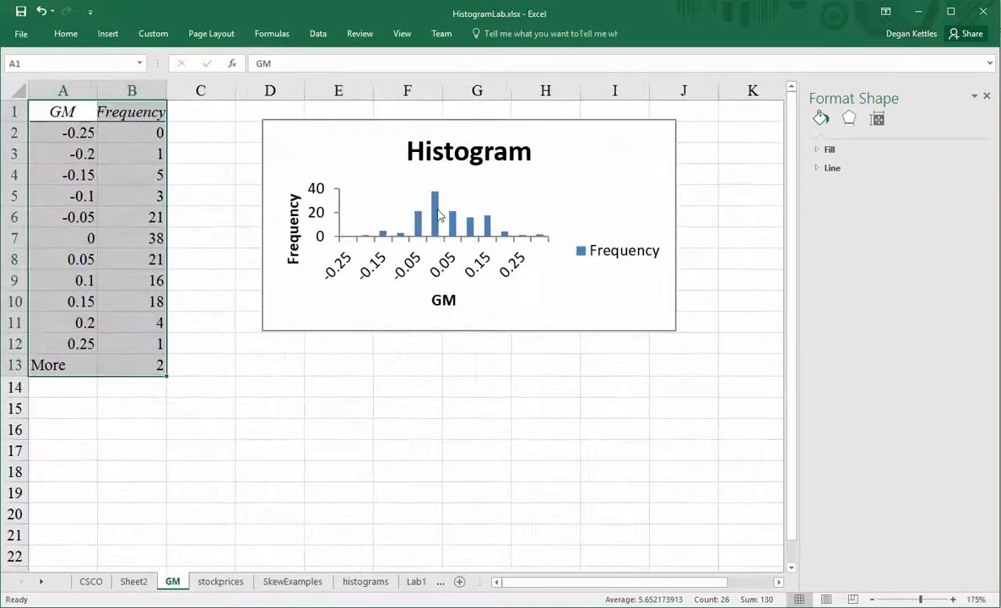
left_click(438, 215)
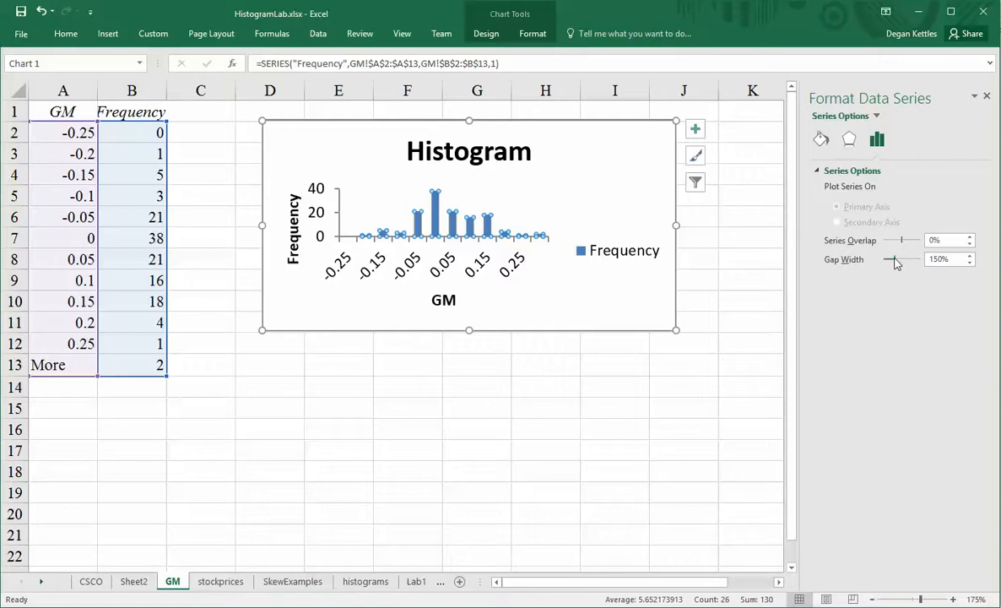
left_click_drag(896, 263, 806, 258)
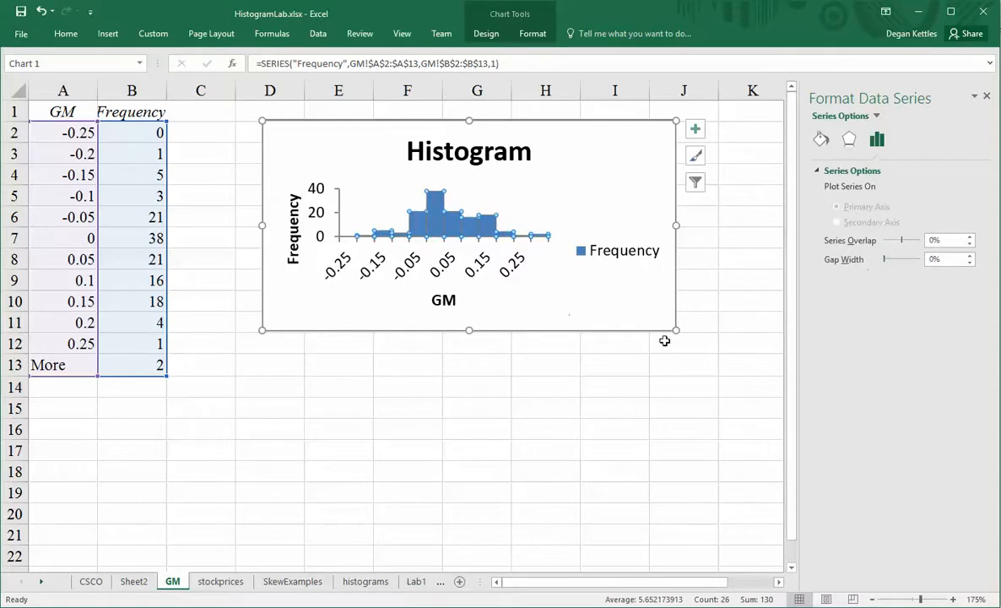
left_click_drag(674, 331, 698, 393)
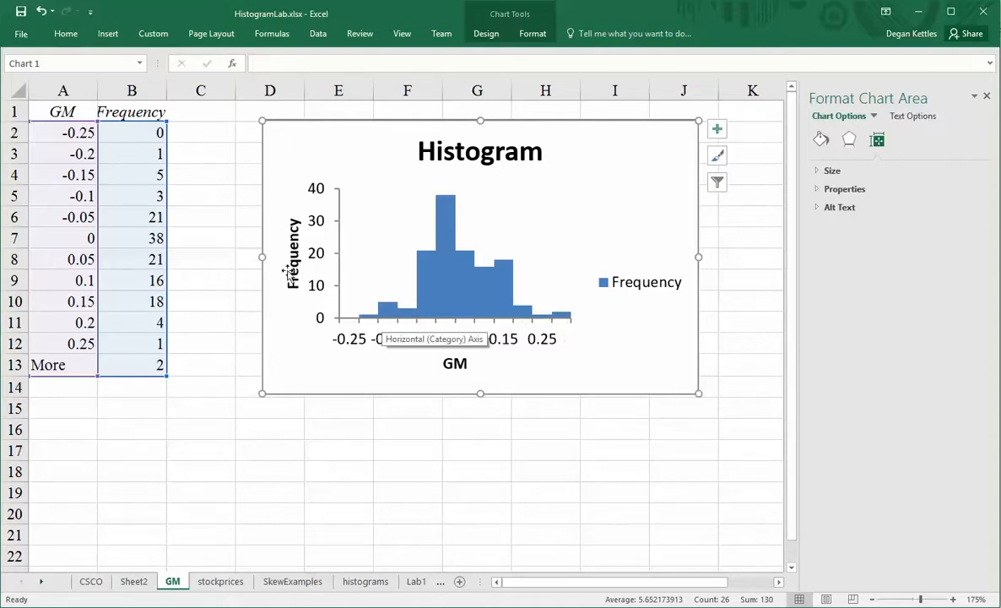
Step through the GM bin values down to the More bin, then return to stockprices.
left_click(74, 132)
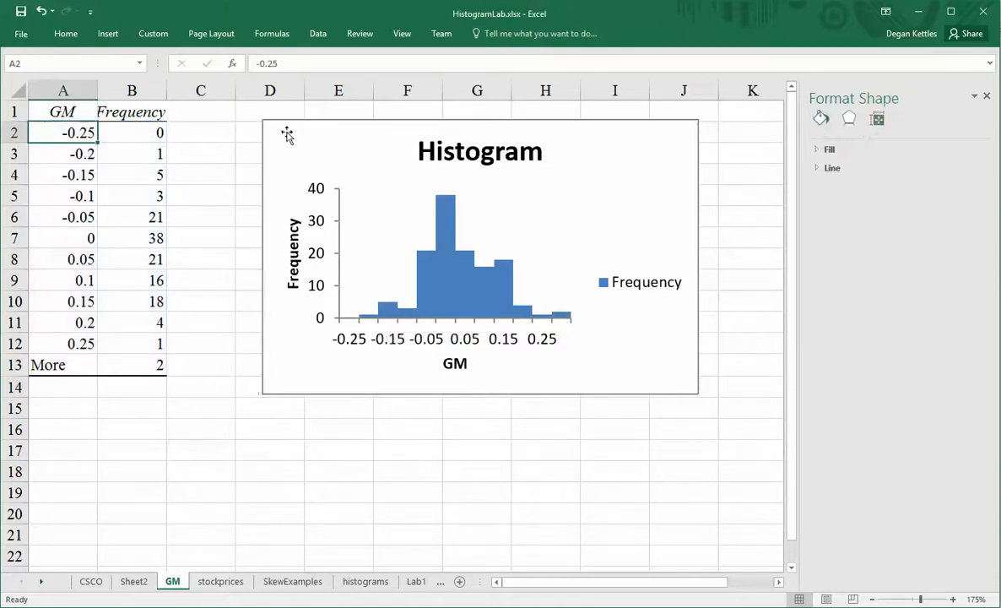
key("Right")
key("Left")
key("Down")
key("Down")
key("Down")
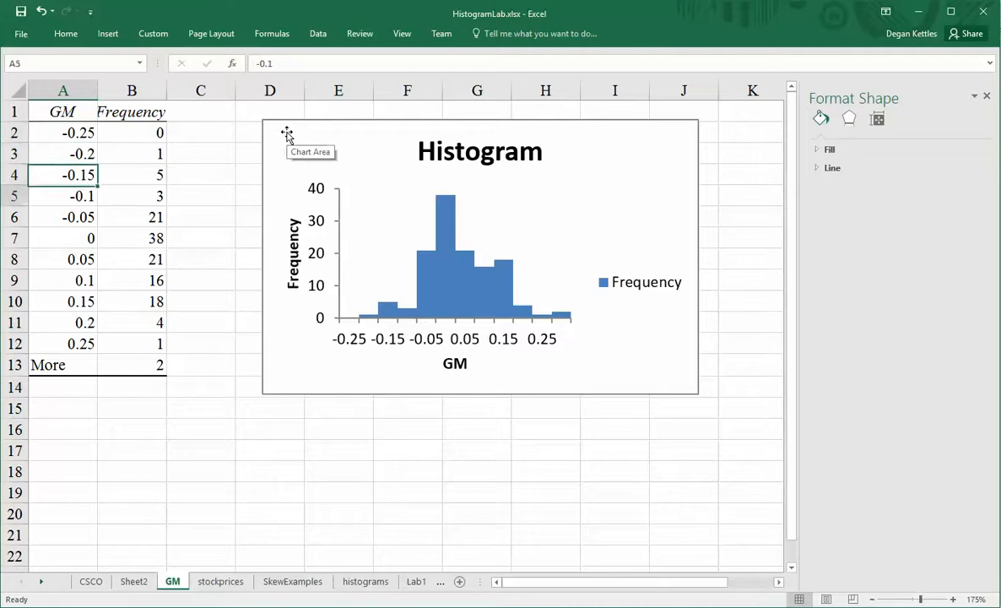
key("Down")
key("Down")
key("Down")
key("Down")
key("Down")
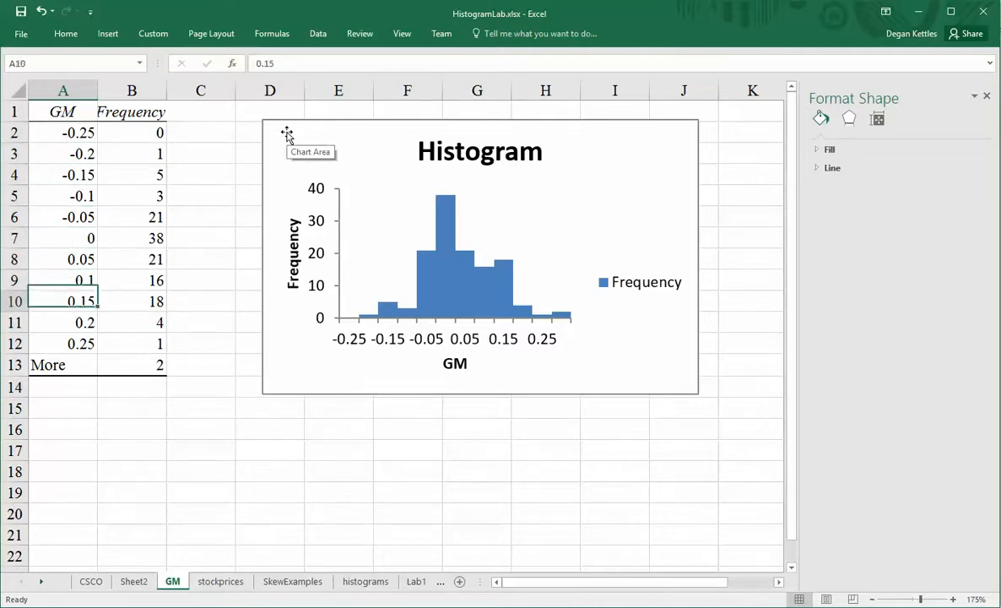
key("Down")
key("Down")
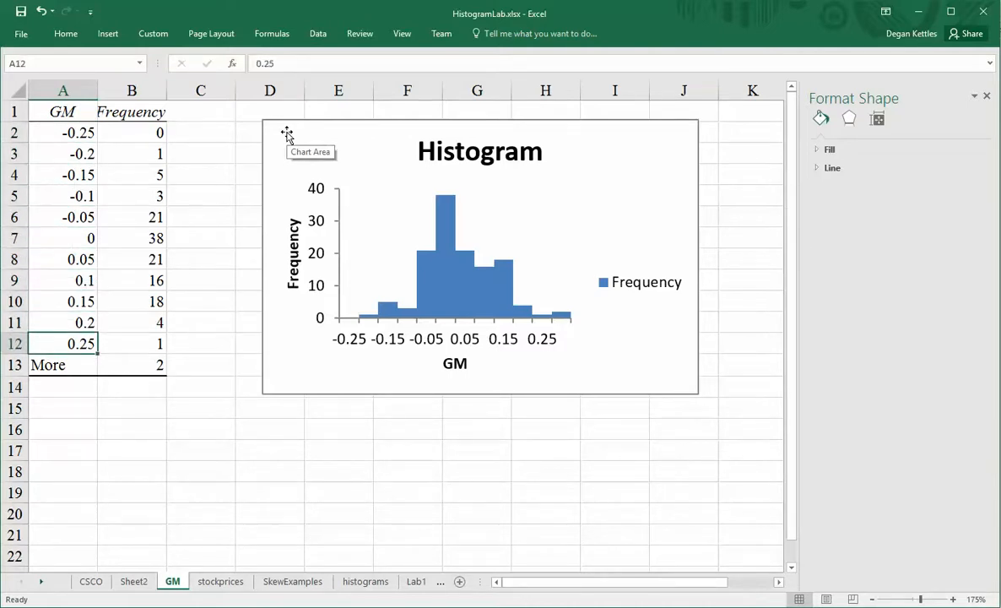
key("Down")
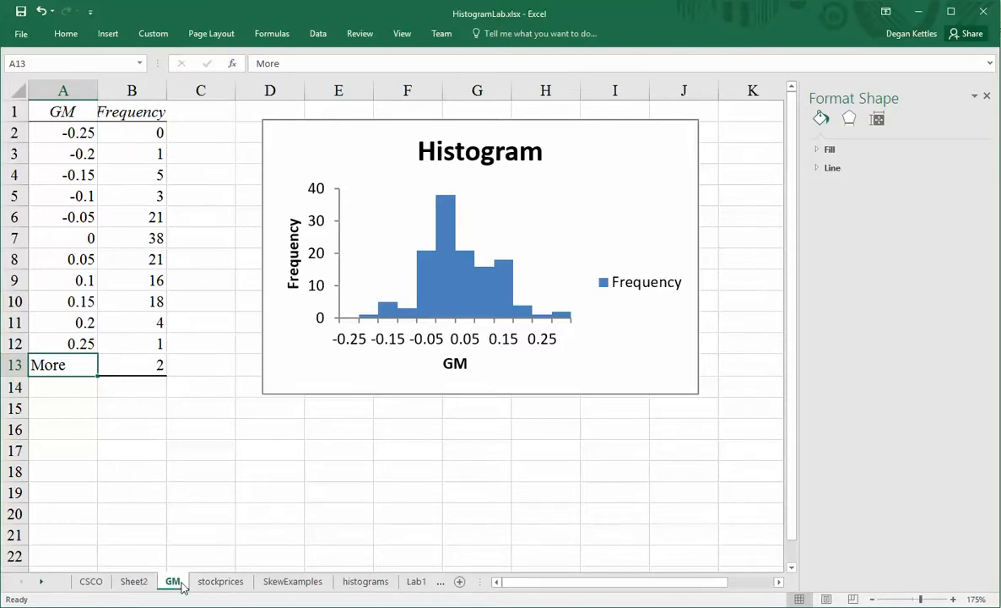
left_click(217, 584)
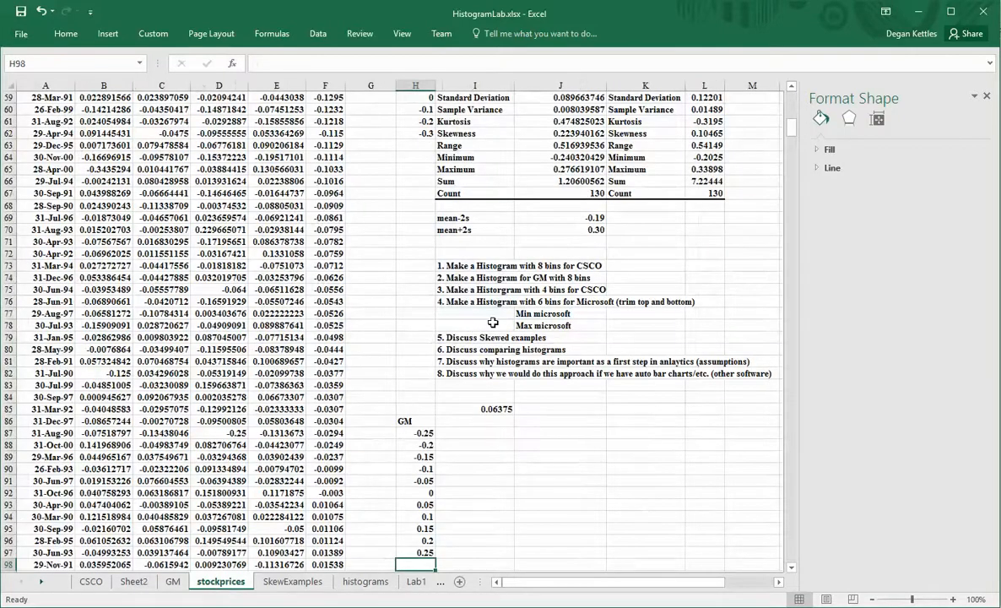
Type the labels Min in J87 and Max in J88 beside the GM bins on stockprices.
scroll(493, 322, "up", 2)
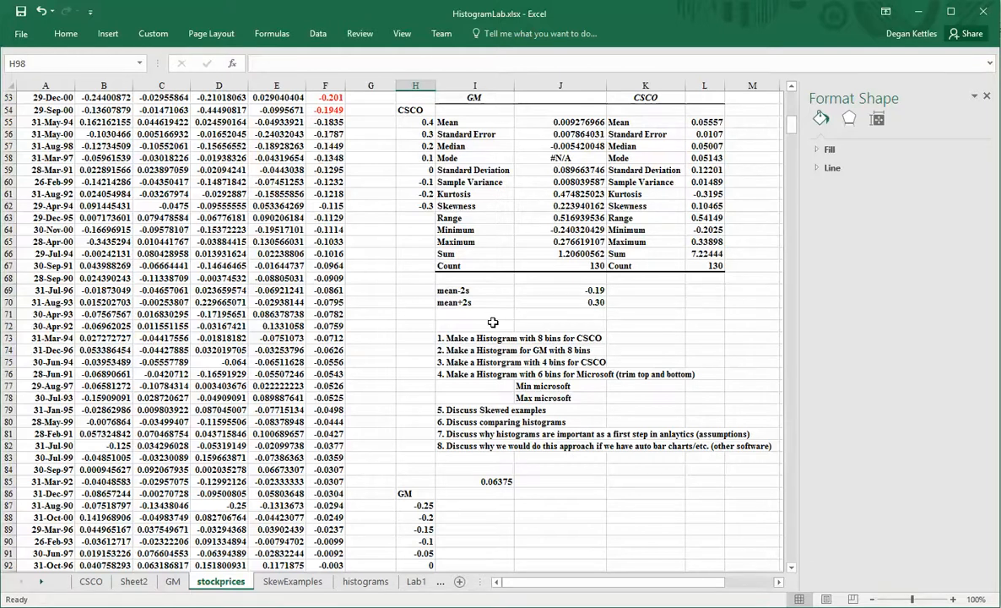
scroll(493, 322, "up", 2)
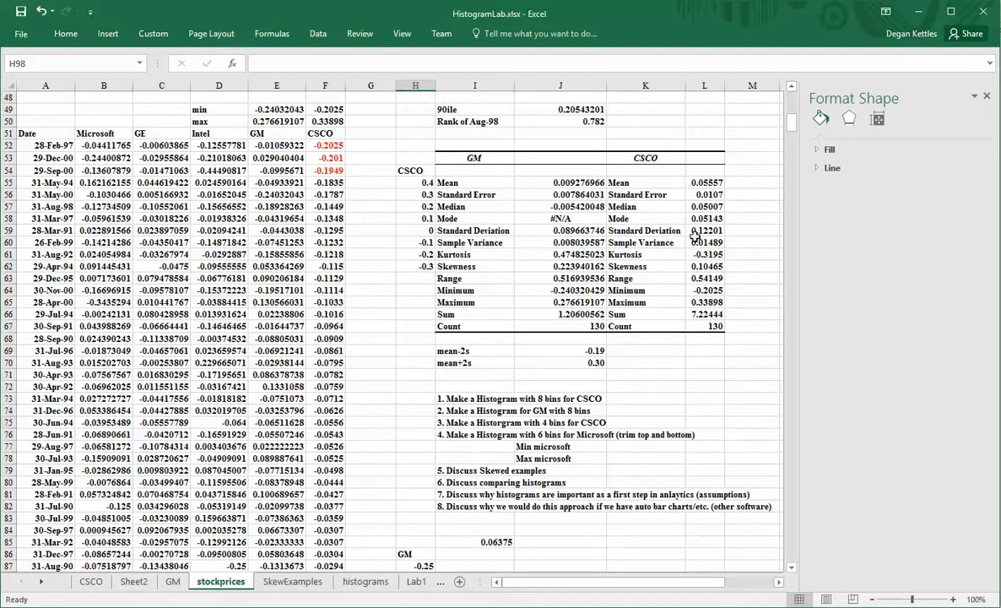
scroll(663, 266, "down", 3)
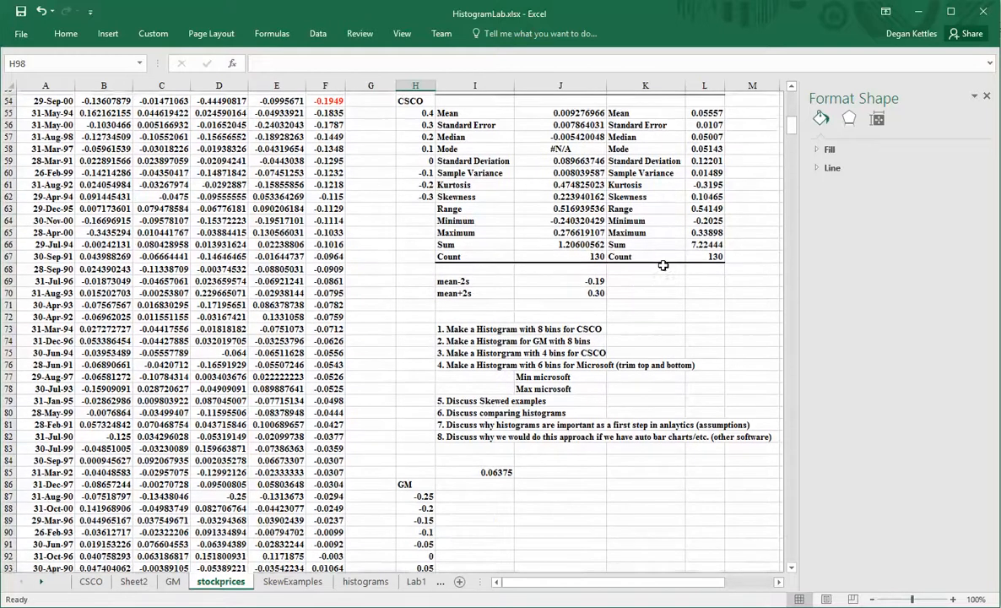
left_click(557, 455)
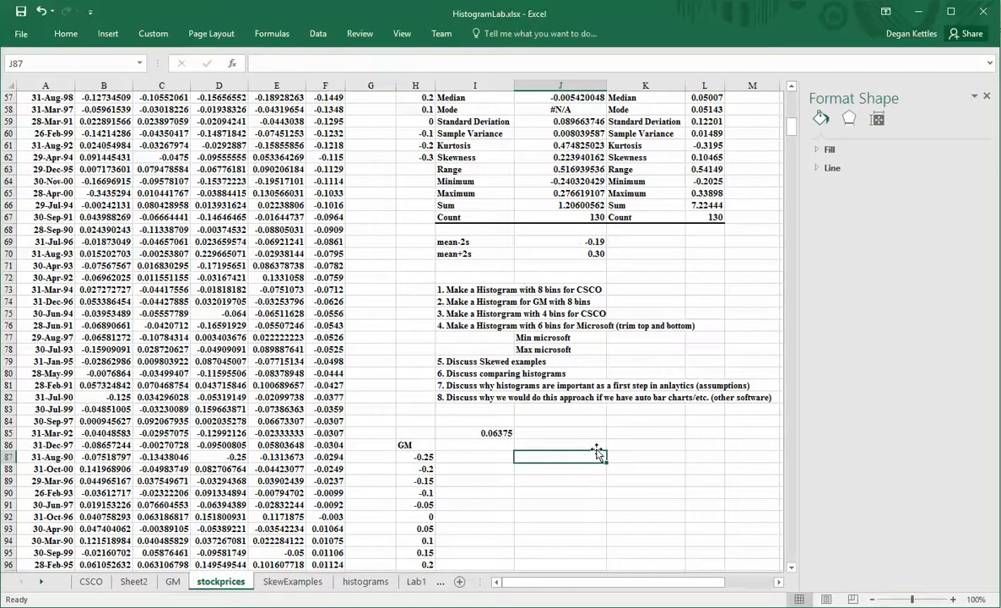
type("Min")
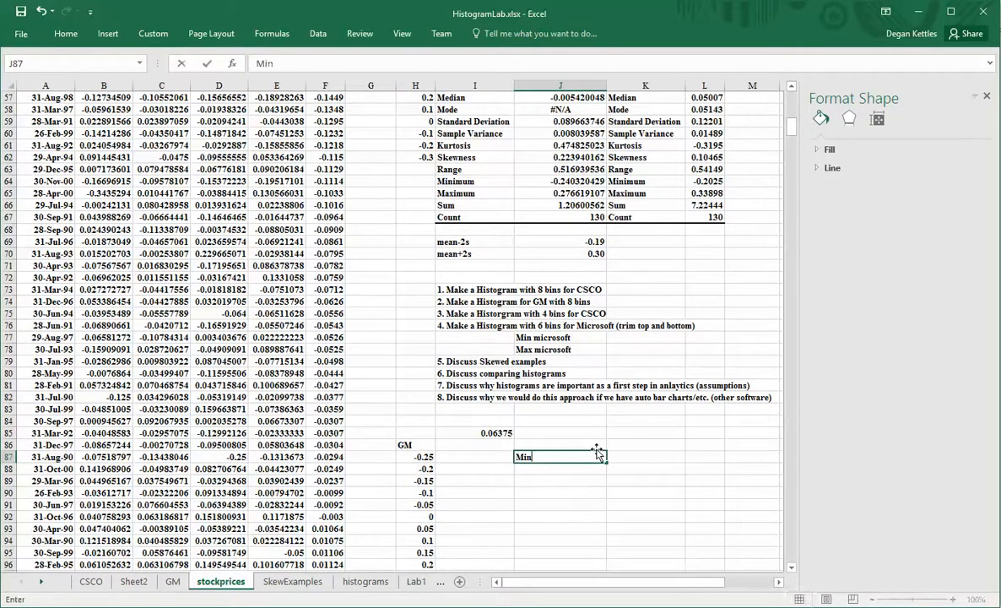
key("Return")
type("M")
key("BackSpace")
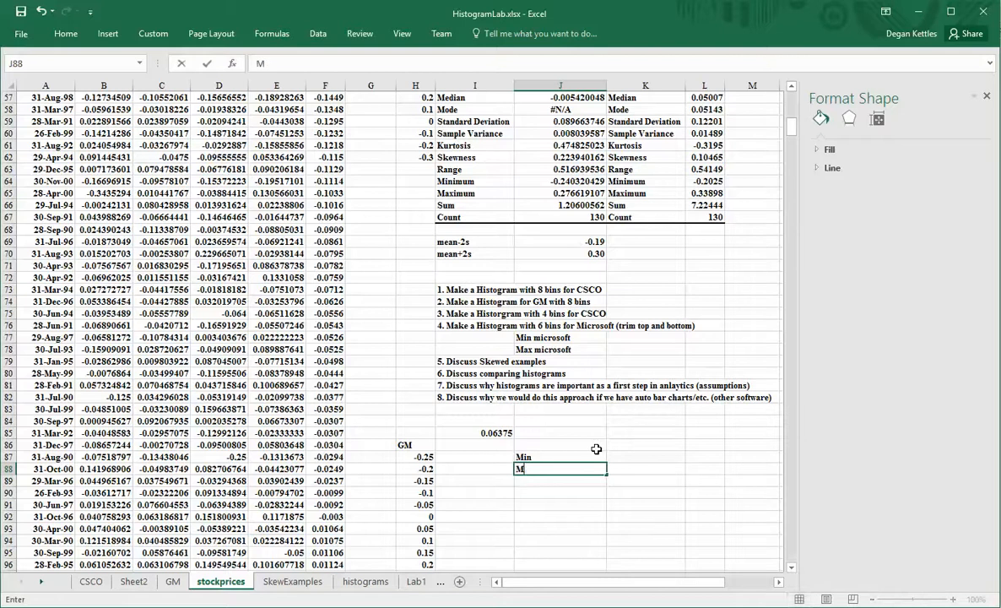
type("ax")
key("Return")
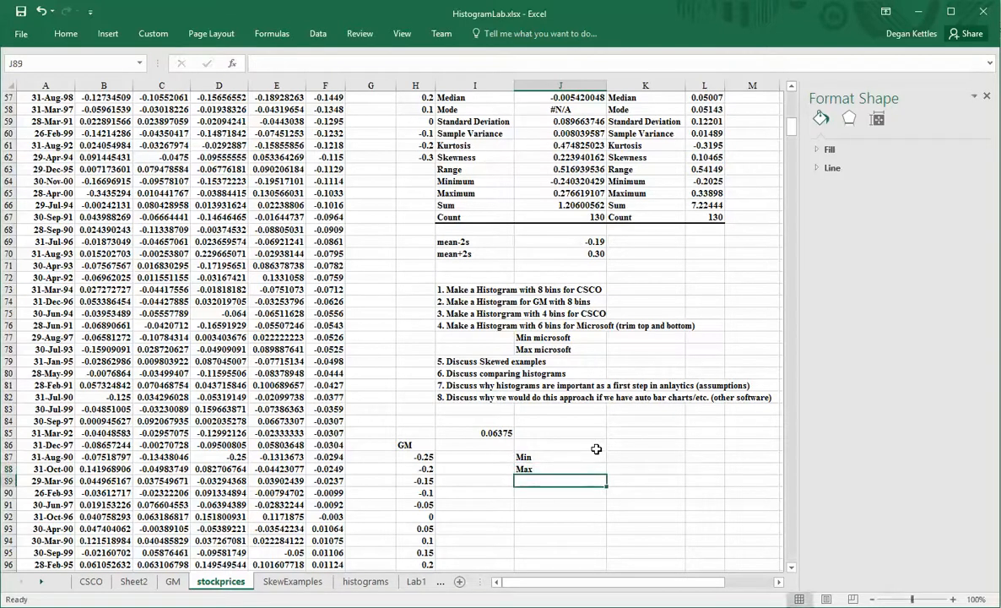
scroll(595, 448, "up", 3)
scroll(596, 448, "down", 1)
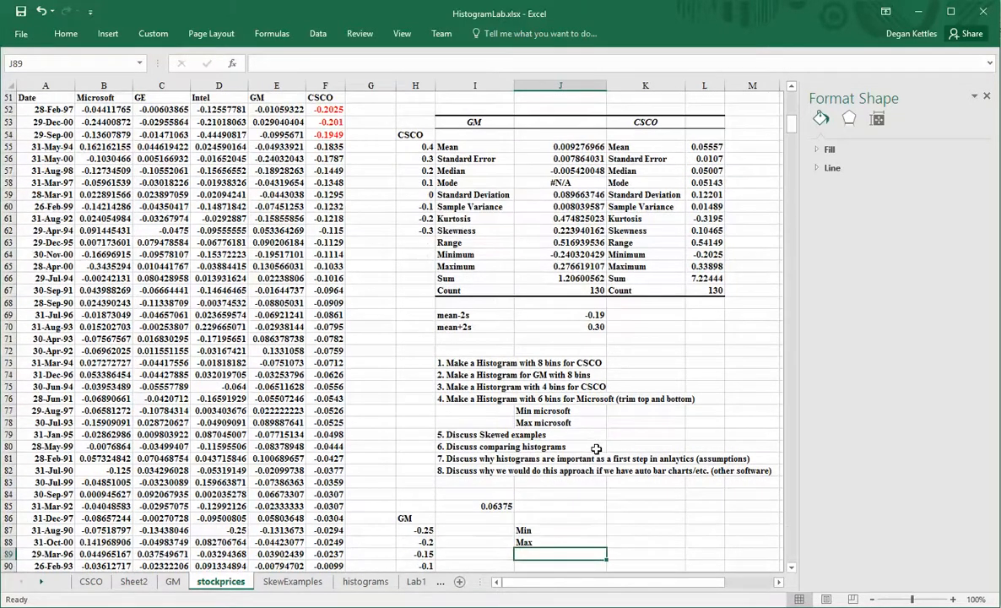
scroll(596, 448, "down", 1)
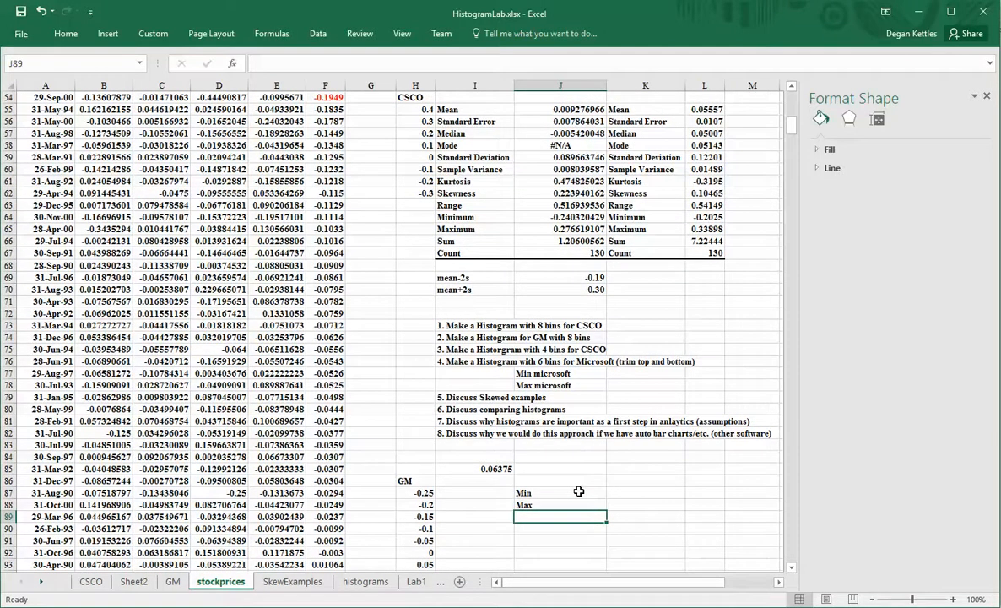
left_click(617, 494)
Enter =MIN over all Microsoft returns in column B into K87.
type("=min(")
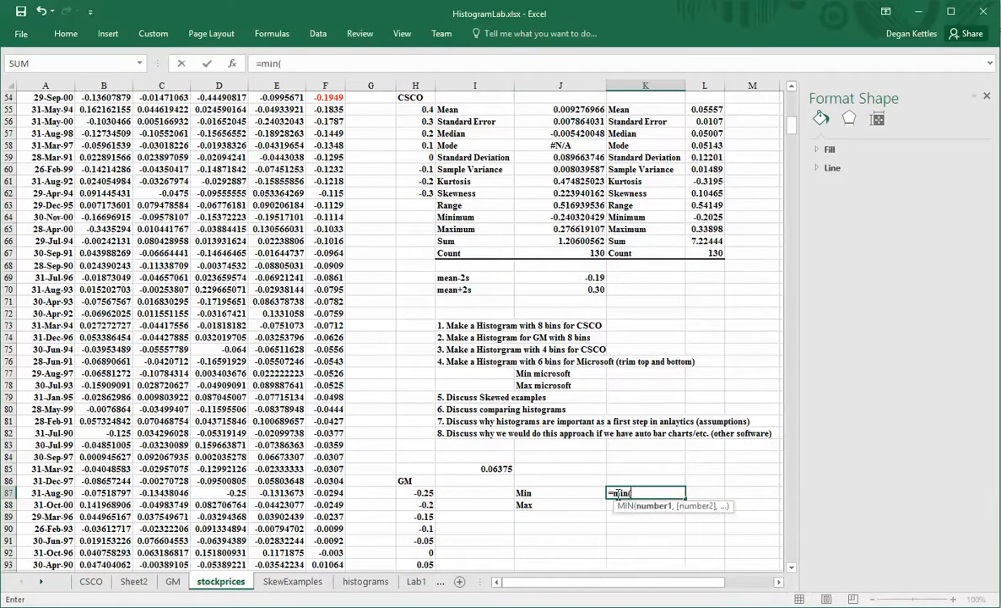
scroll(618, 493, "up", 2)
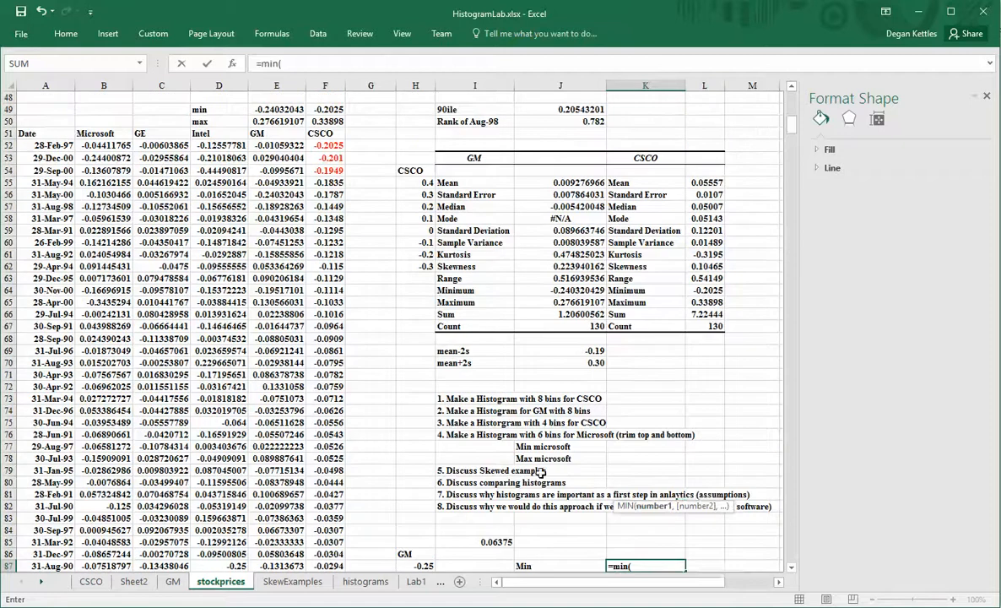
left_click(103, 145)
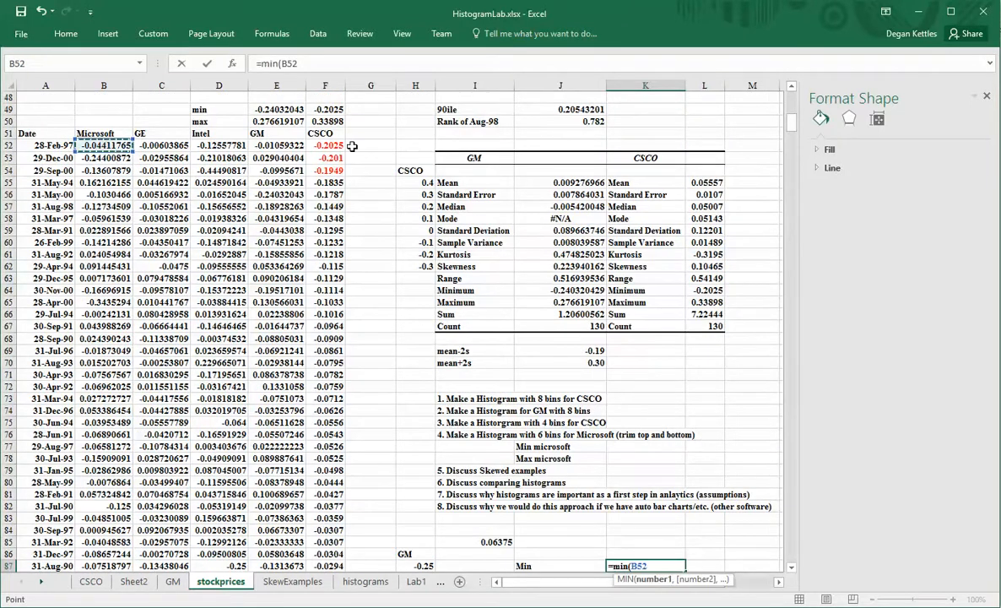
key("ctrl+shift+Down")
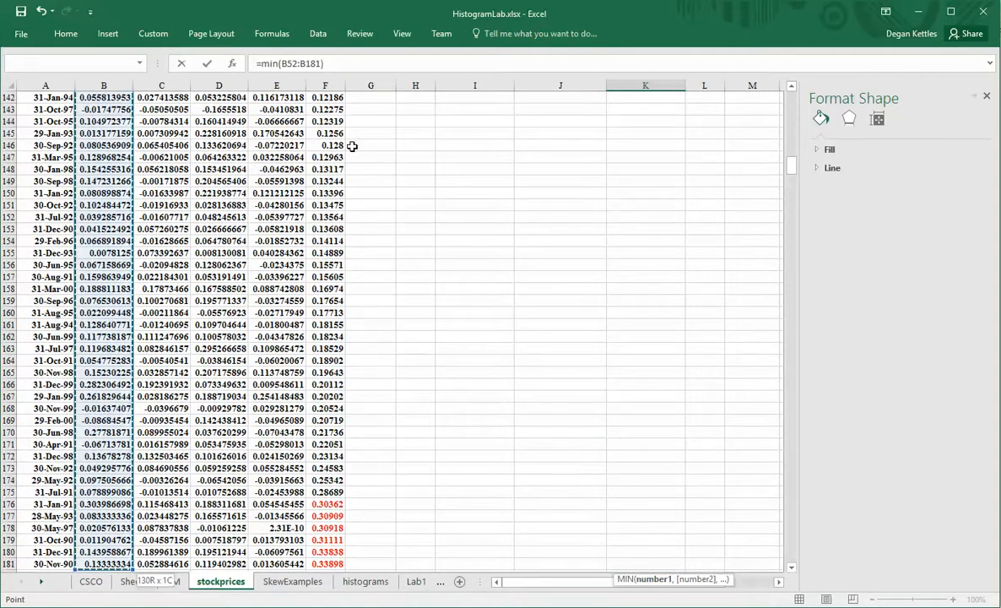
key("Return")
Enter =MAX over all Microsoft returns into K88, giving 0.325153381.
scroll(460, 164, "up", 7)
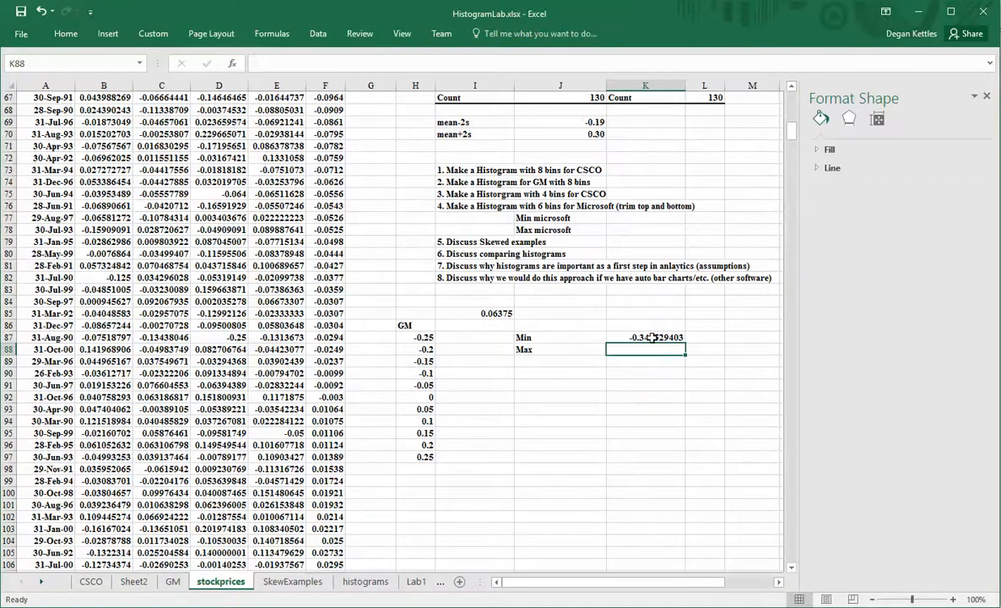
type("=")
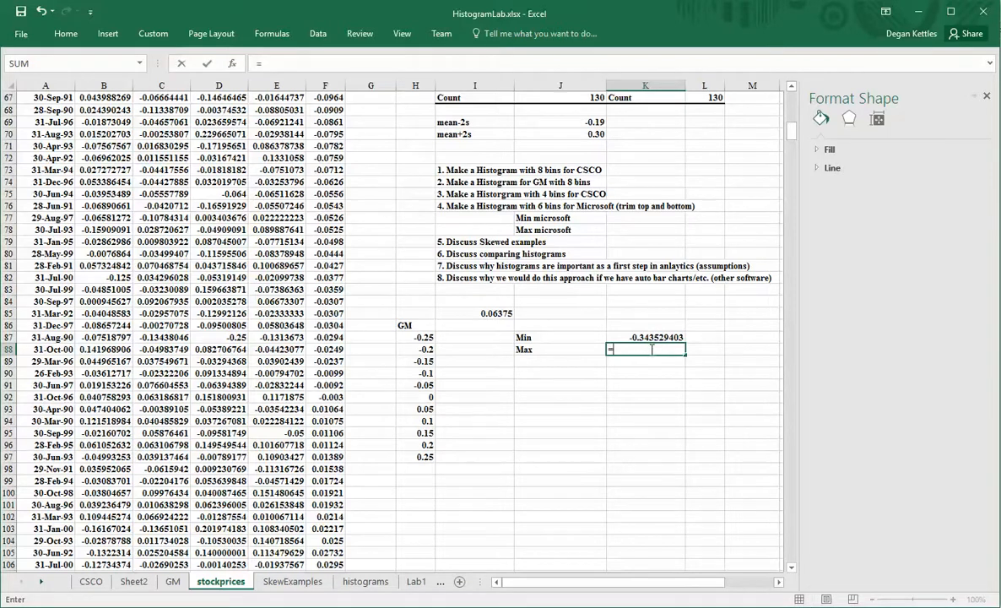
type("max(")
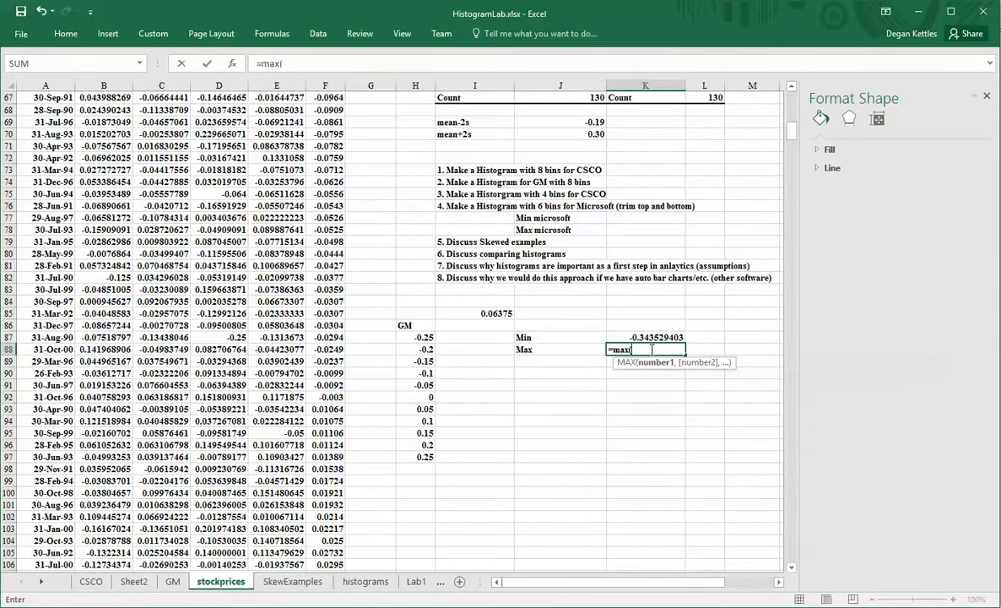
scroll(523, 330, "up", 5)
scroll(523, 330, "up", 1)
left_click(119, 145)
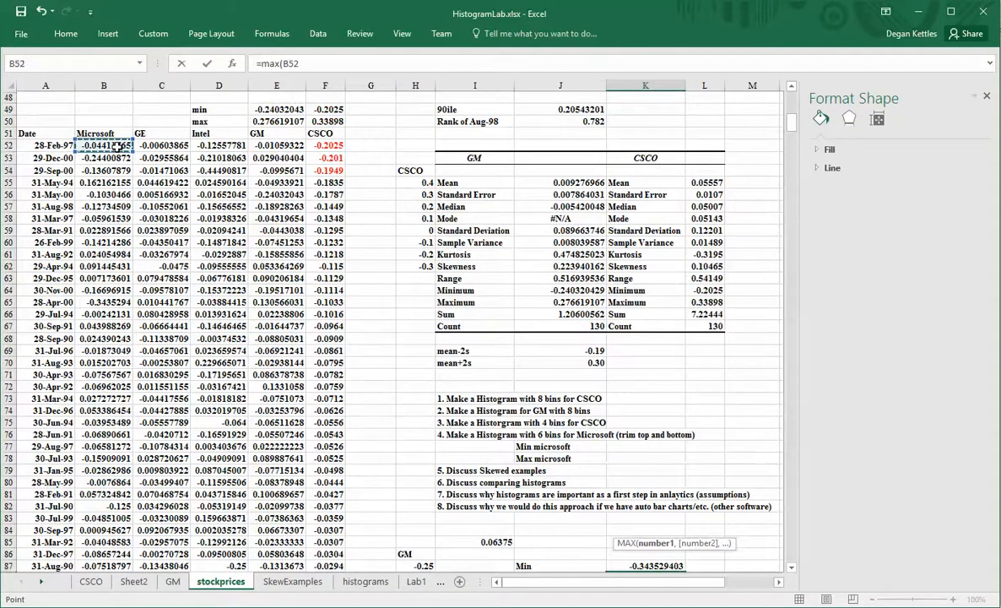
key("ctrl+shift+Down")
key("Return")
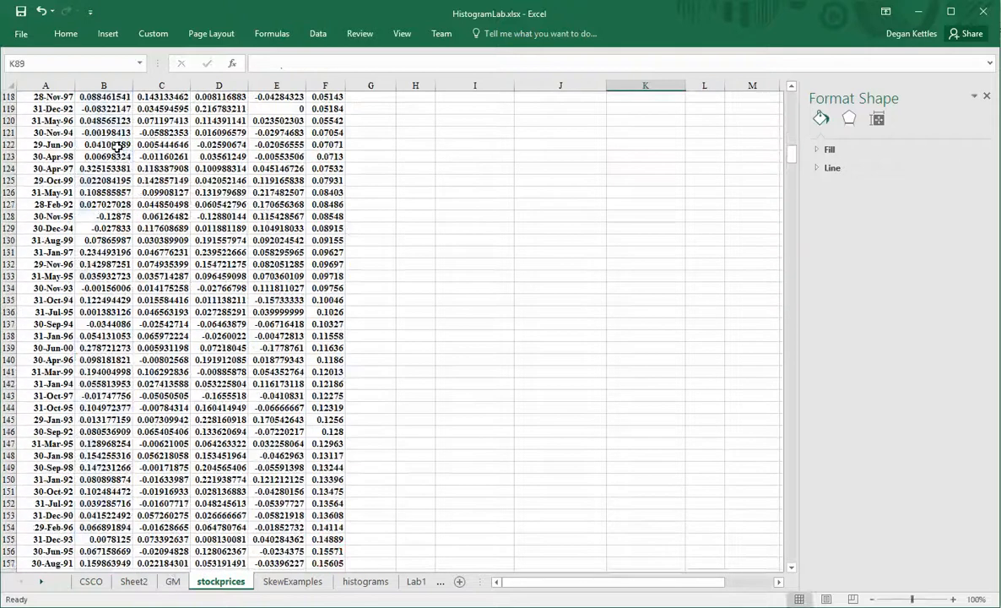
Compute the range =K88-K87 in K89, giving 0.668682784.
scroll(327, 212, "up", 5)
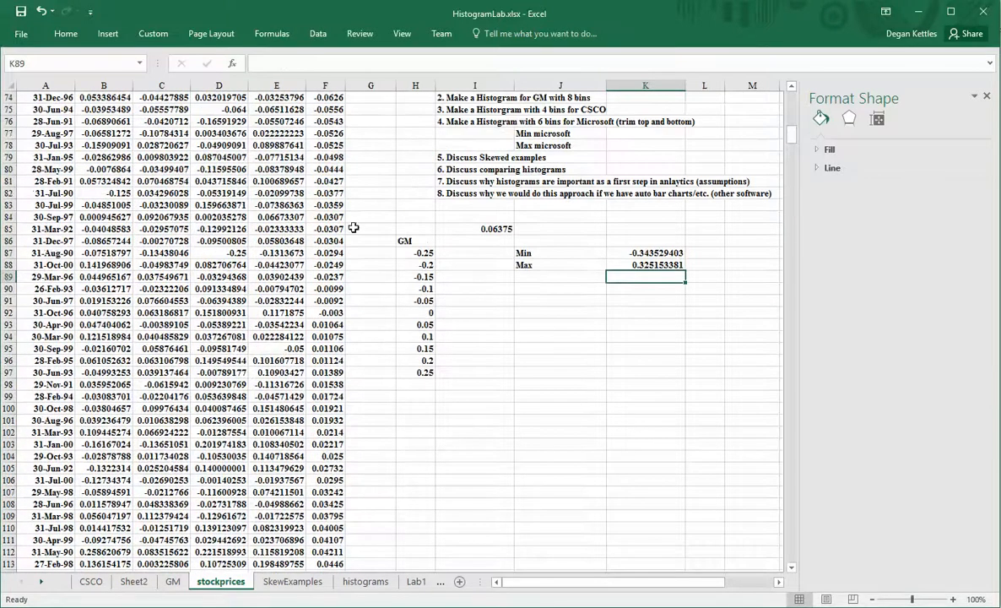
type("=")
left_click(649, 265)
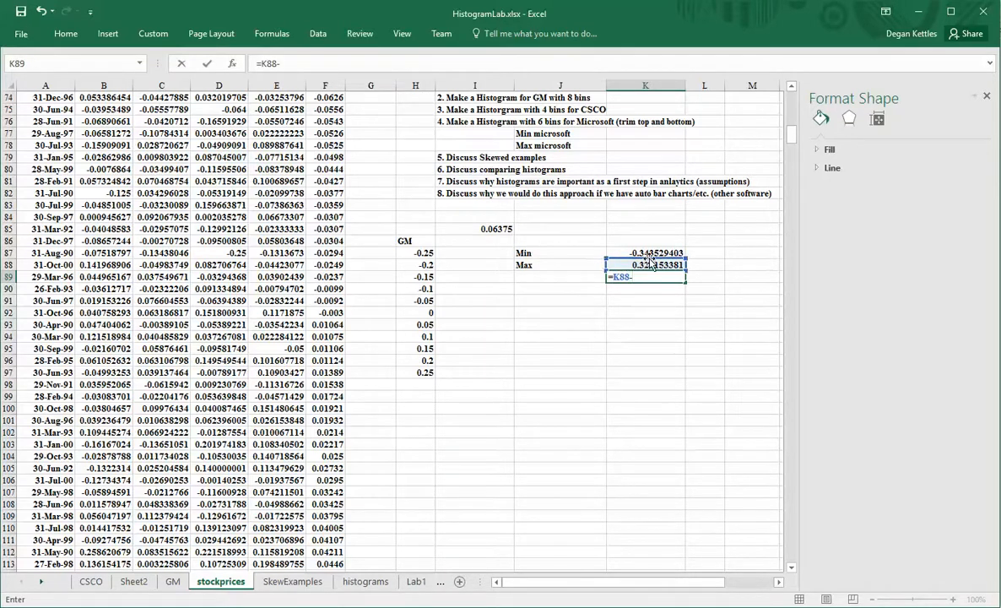
type("-")
left_click(652, 252)
key("Return")
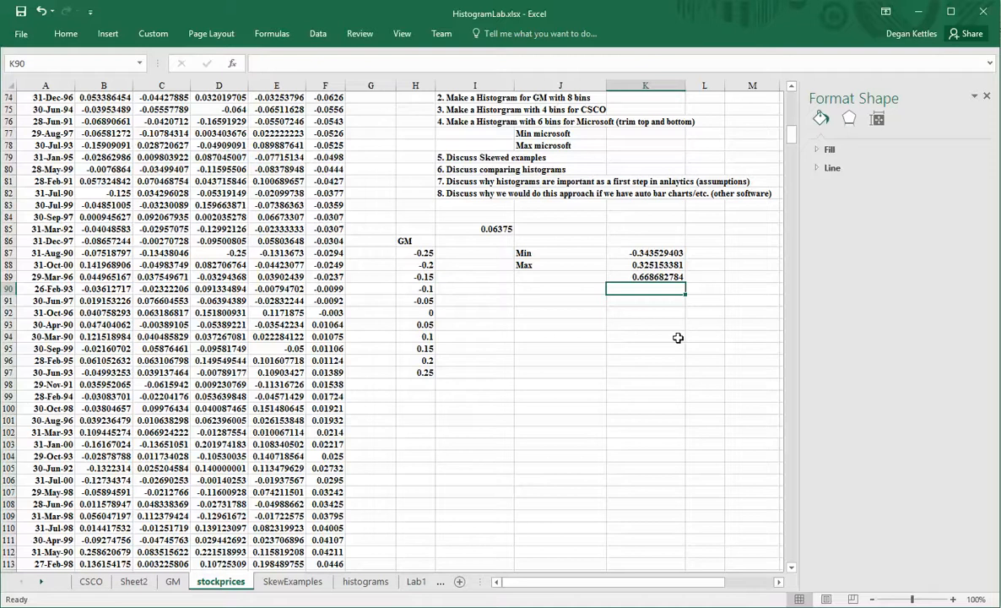
Divide the K89 range by 8 in K90 for a bin width of 0.083585348.
type("=")
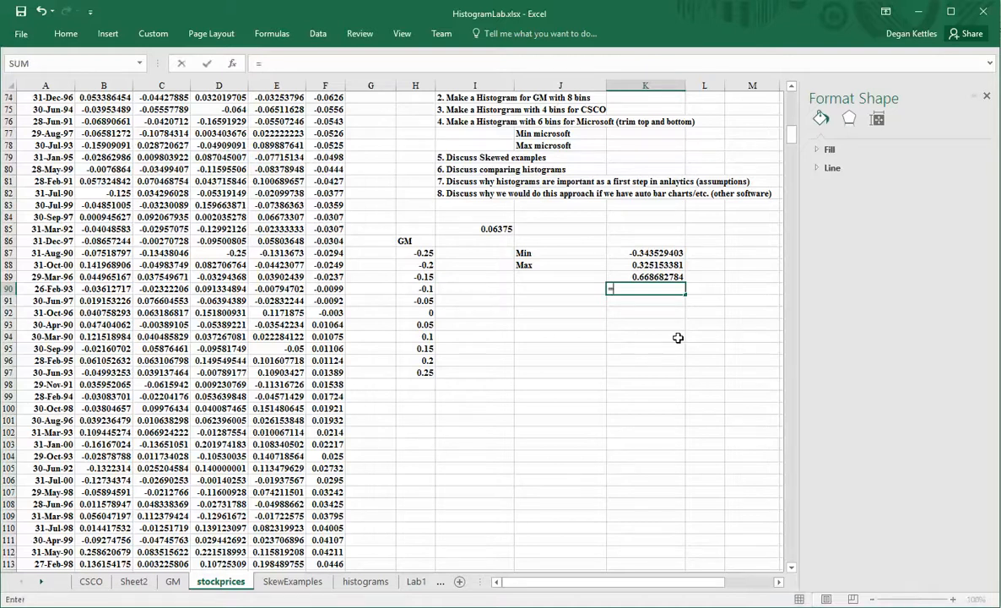
key("Up")
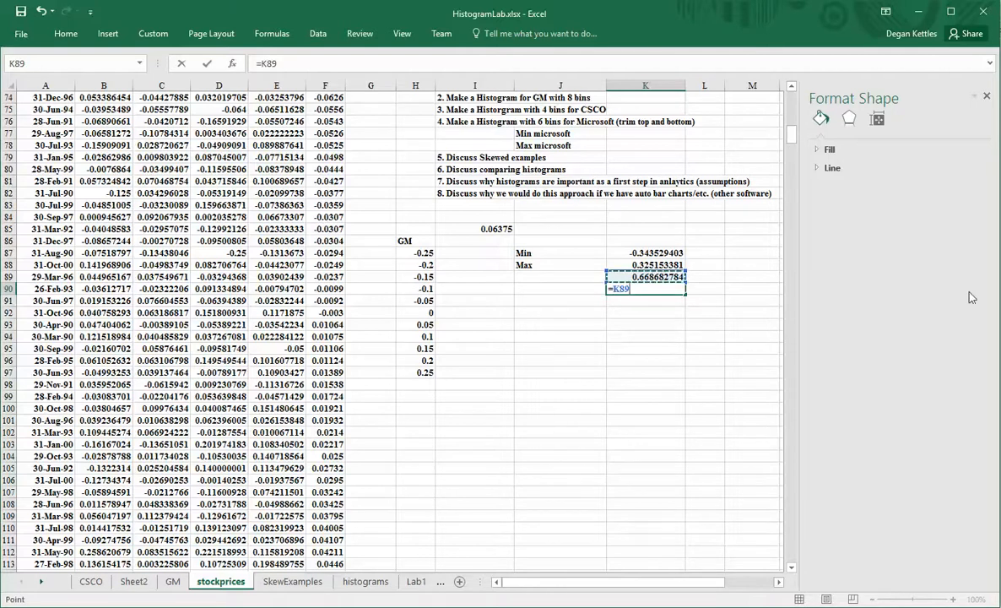
type("/8")
key("Return")
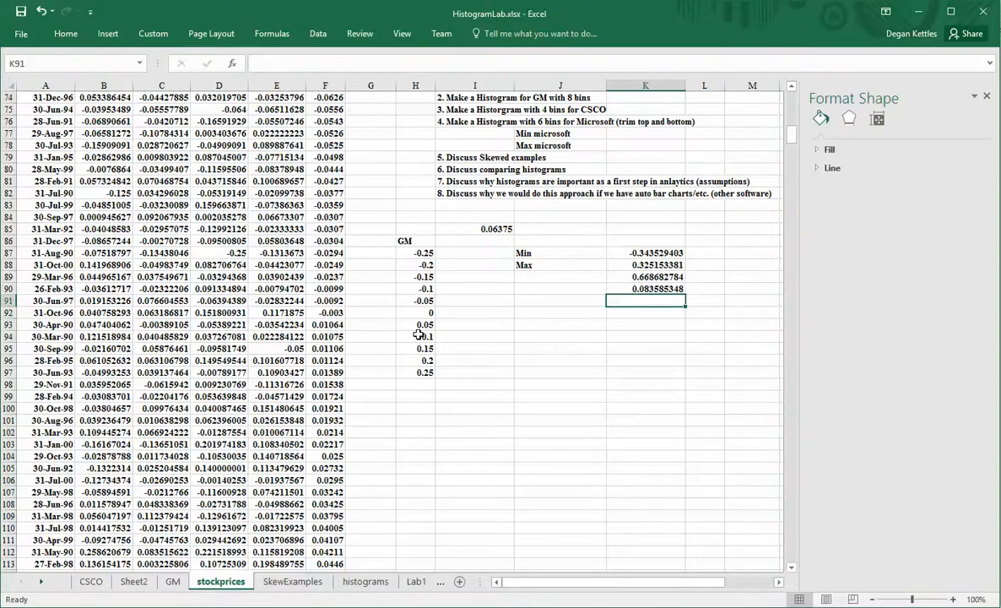
Switch to the SkewExamples sheet.
scroll(515, 320, "up", 1)
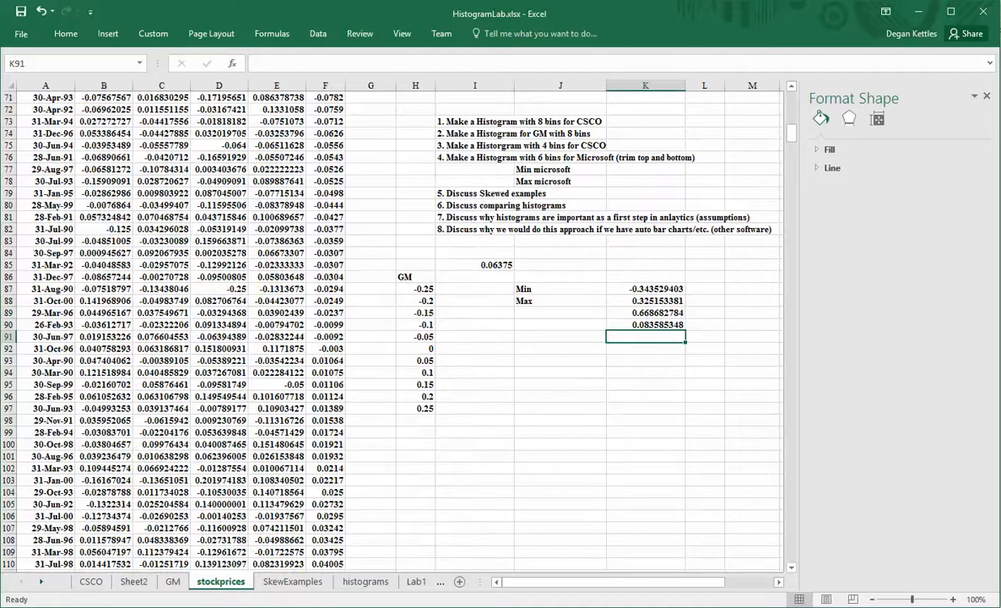
scroll(372, 568, "up", 1)
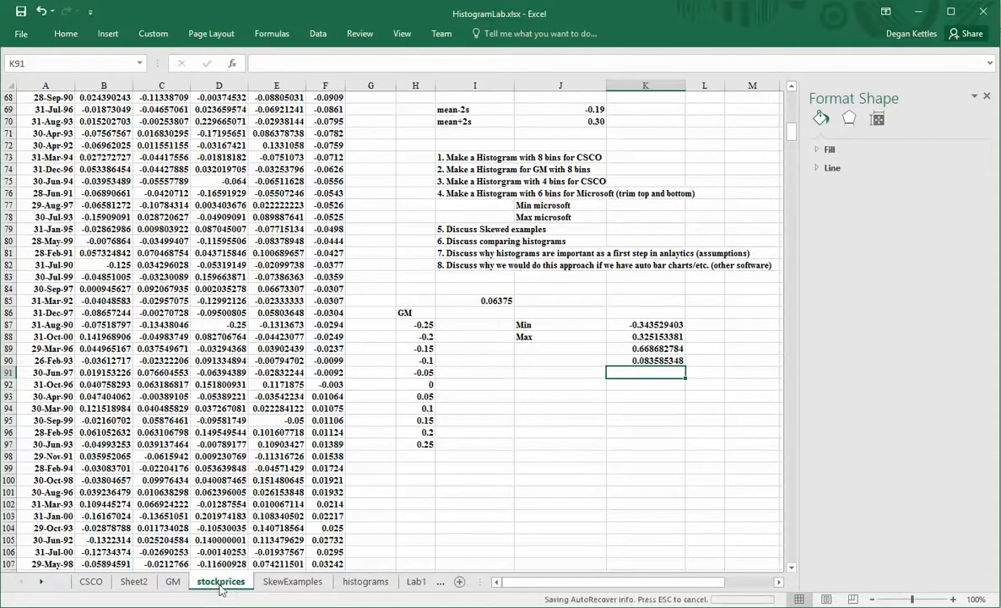
left_click(290, 580)
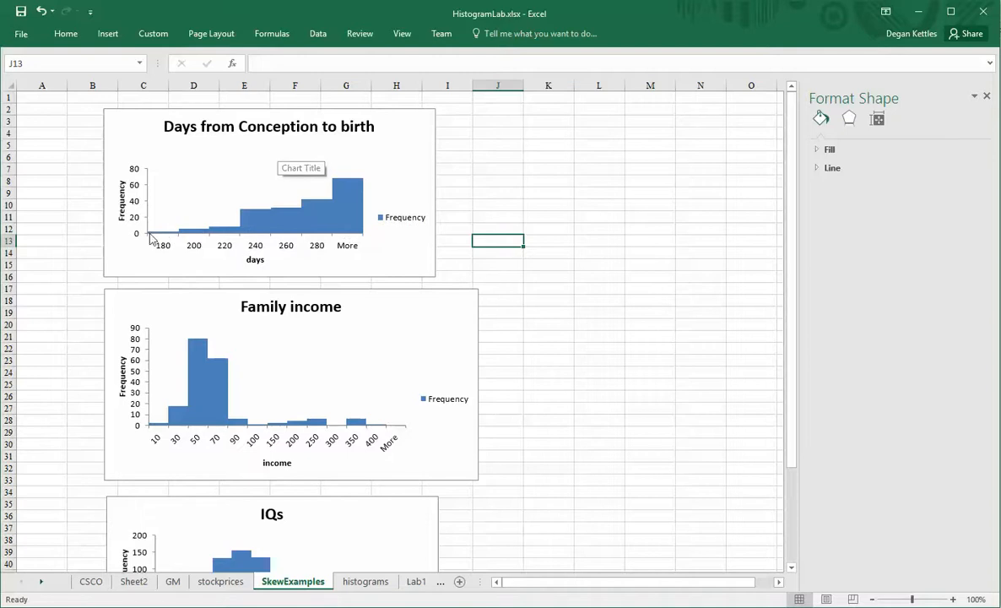
mouse_move(352, 232)
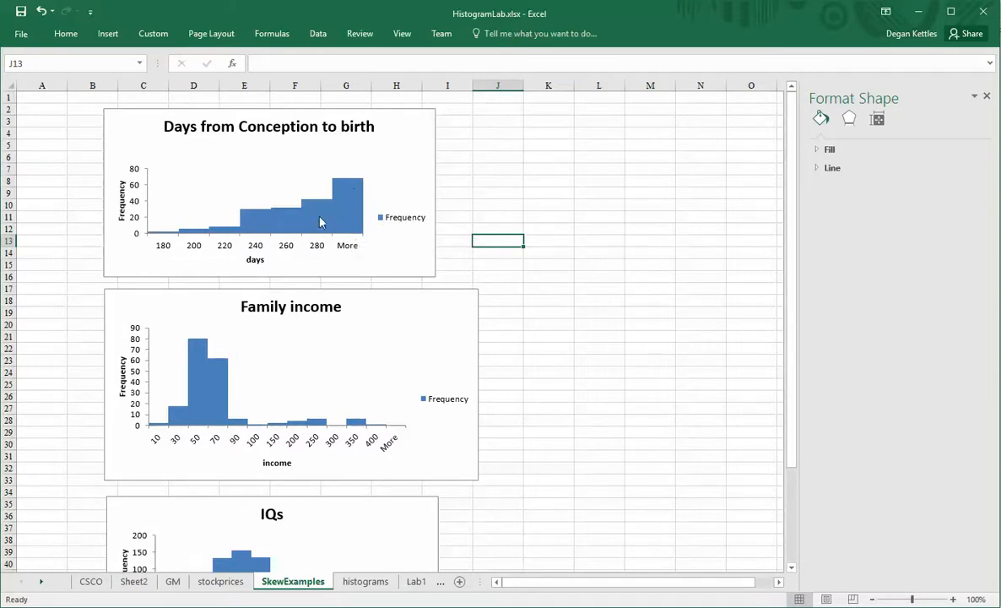
mouse_move(334, 214)
mouse_move(190, 386)
scroll(190, 386, "down", 2)
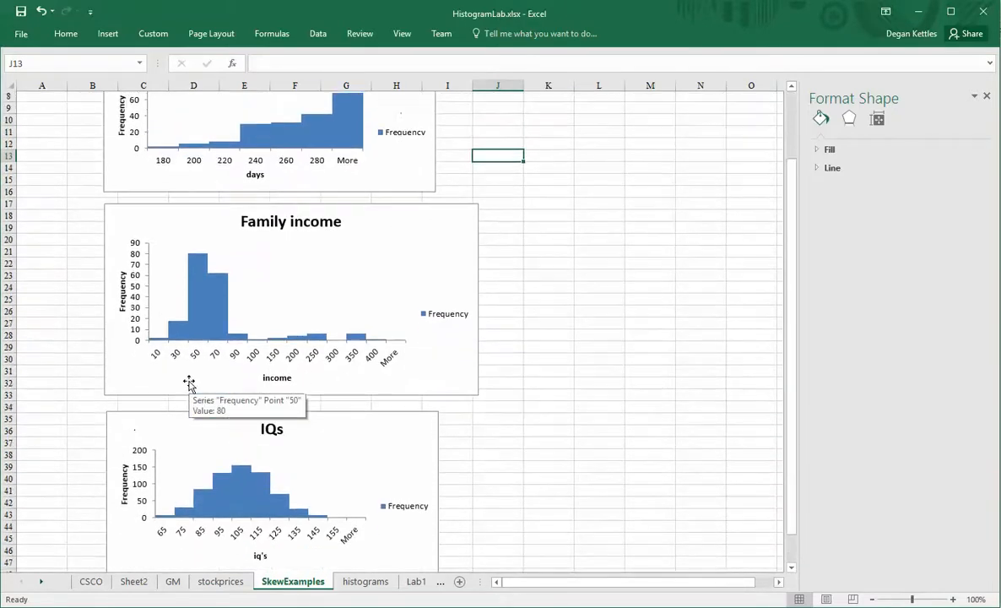
scroll(240, 251, "up", 2)
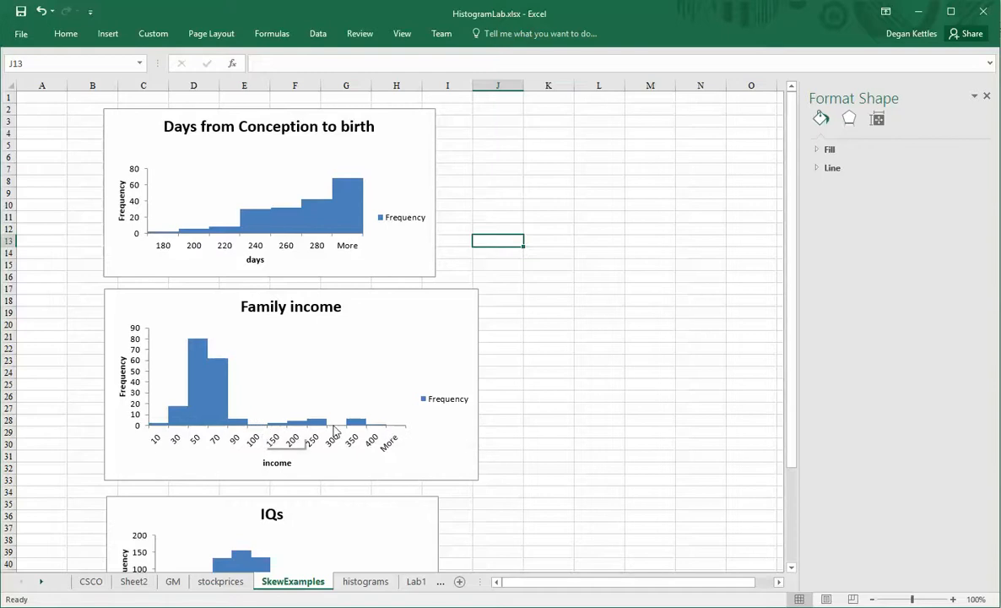
scroll(329, 447, "down", 4)
Look through the skew example charts, then go to the histograms sheet with the Cisco and GM charts.
scroll(328, 446, "down", 1)
scroll(328, 447, "up", 2)
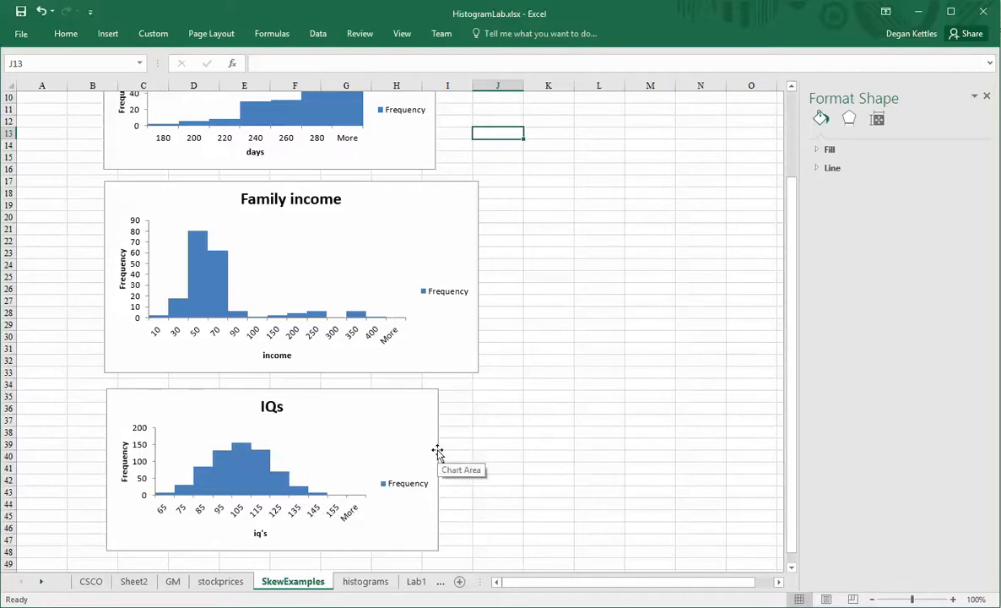
scroll(438, 454, "up", 2)
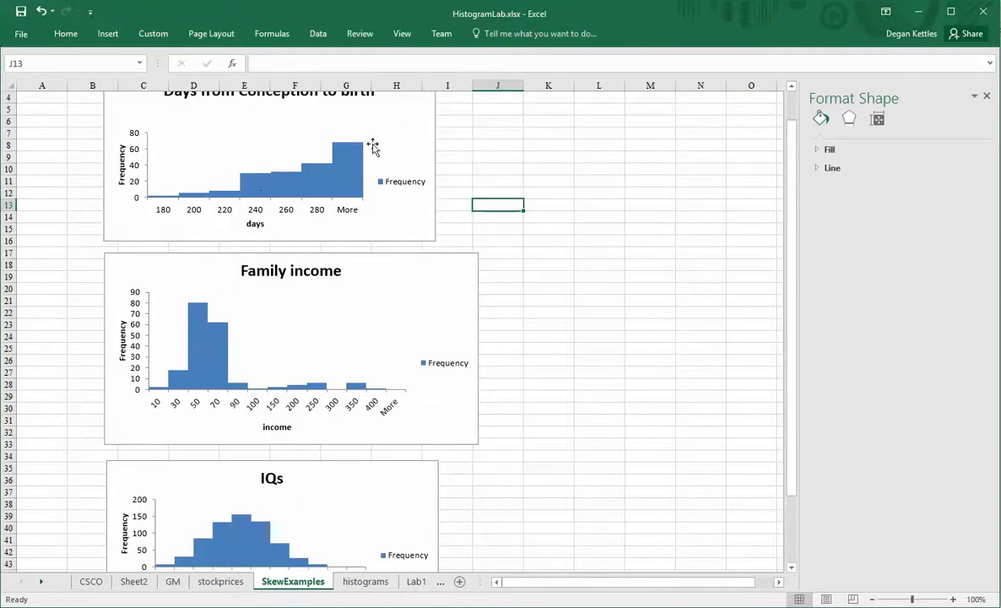
scroll(282, 321, "up", 1)
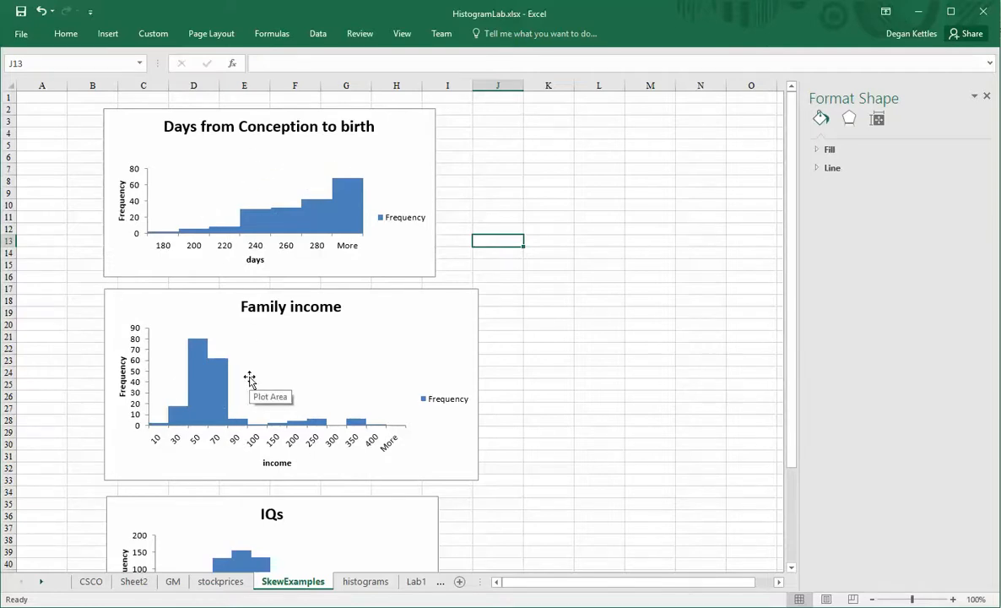
scroll(215, 420, "down", 3)
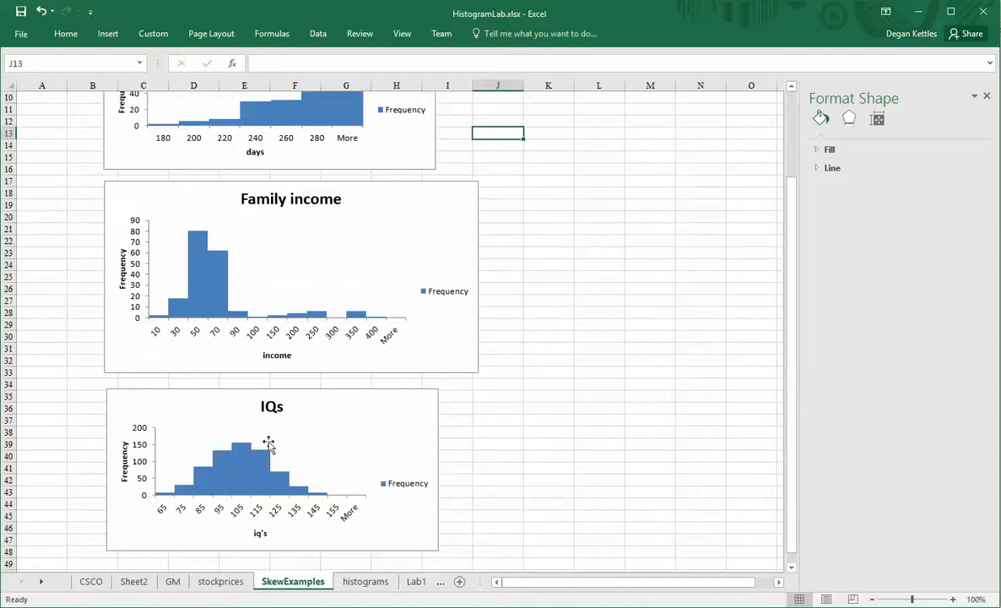
scroll(279, 455, "up", 3)
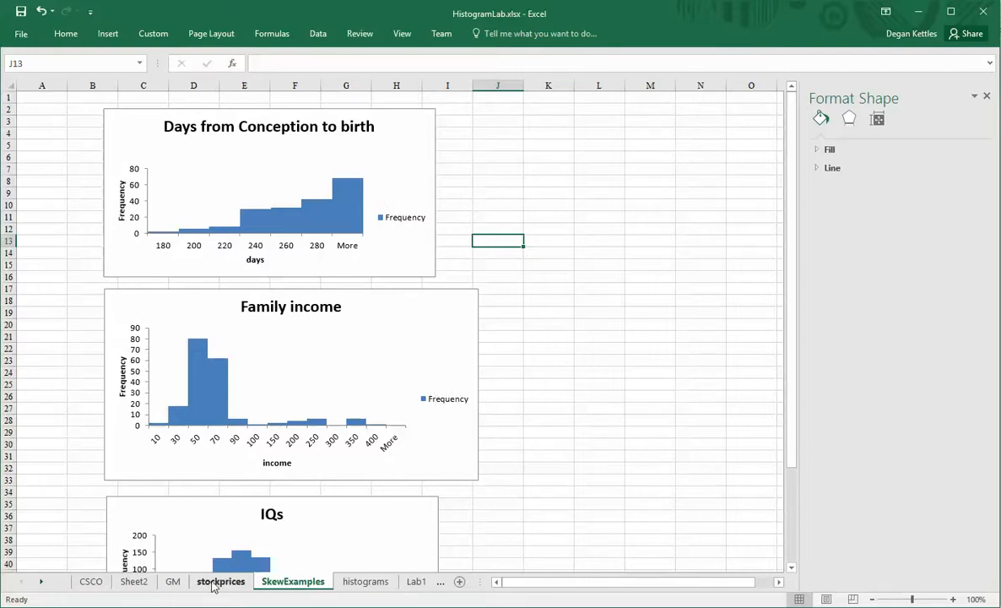
left_click(365, 581)
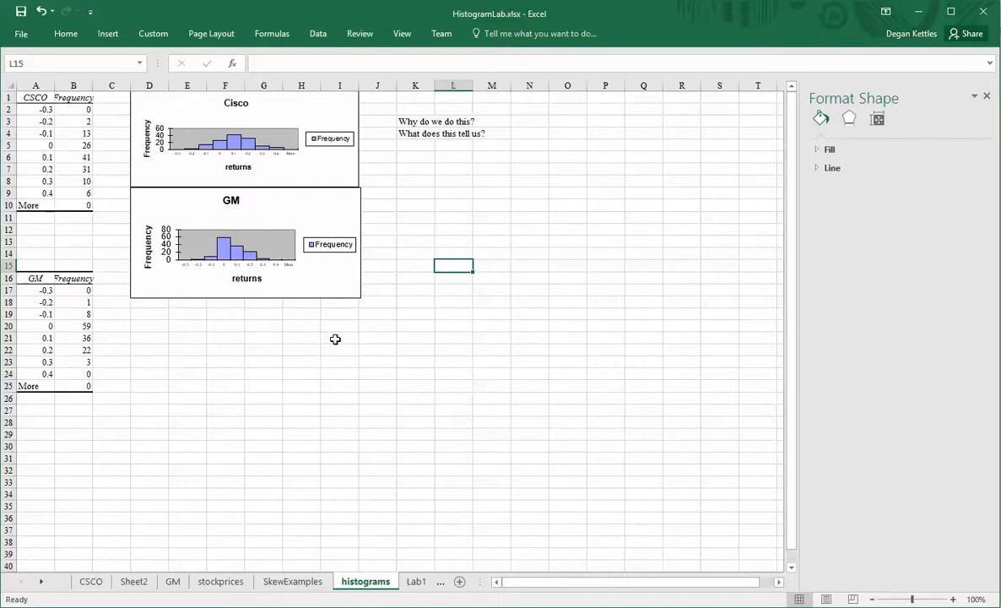
Zoom in and select the Cisco histogram's Frequency bars to show their 0% gap width formatting.
scroll(389, 411, "up", 6, "ctrl")
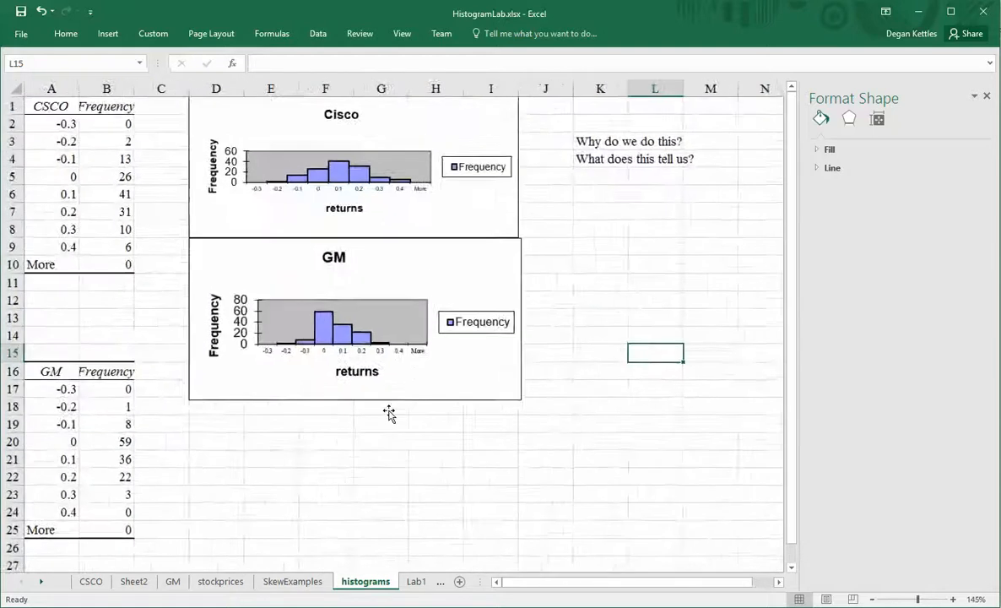
scroll(389, 411, "up", 1)
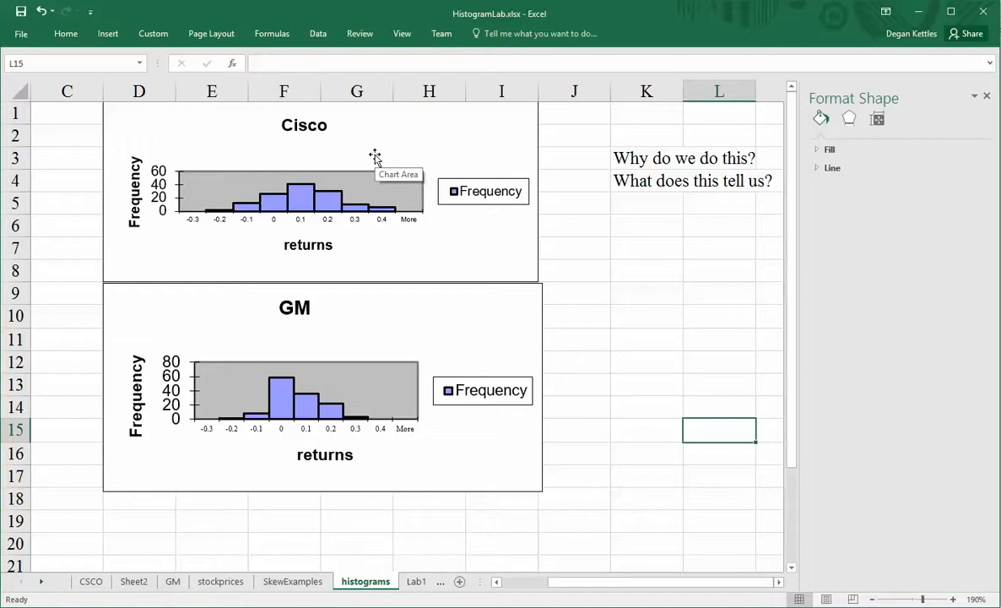
left_click(299, 202)
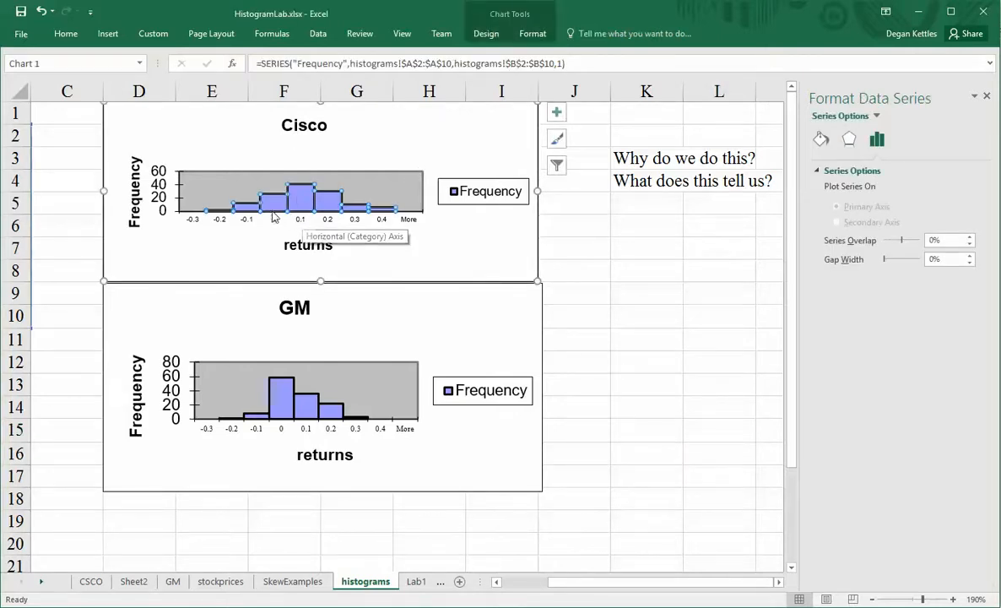
Select individual Cisco and GM histogram bars, then return to the SkewExamples sheet.
left_click(270, 208)
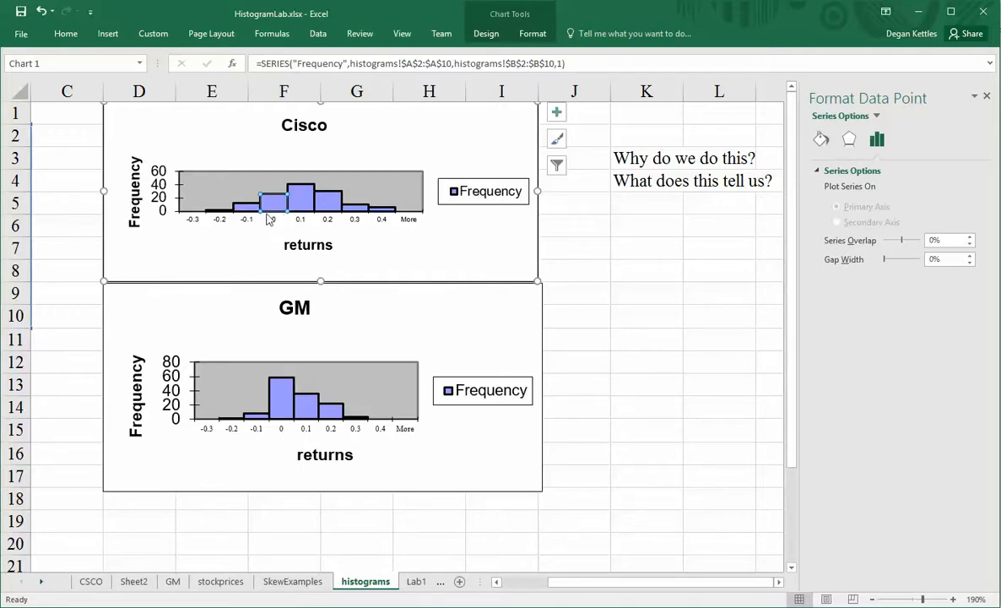
left_click(285, 415)
left_click(281, 413)
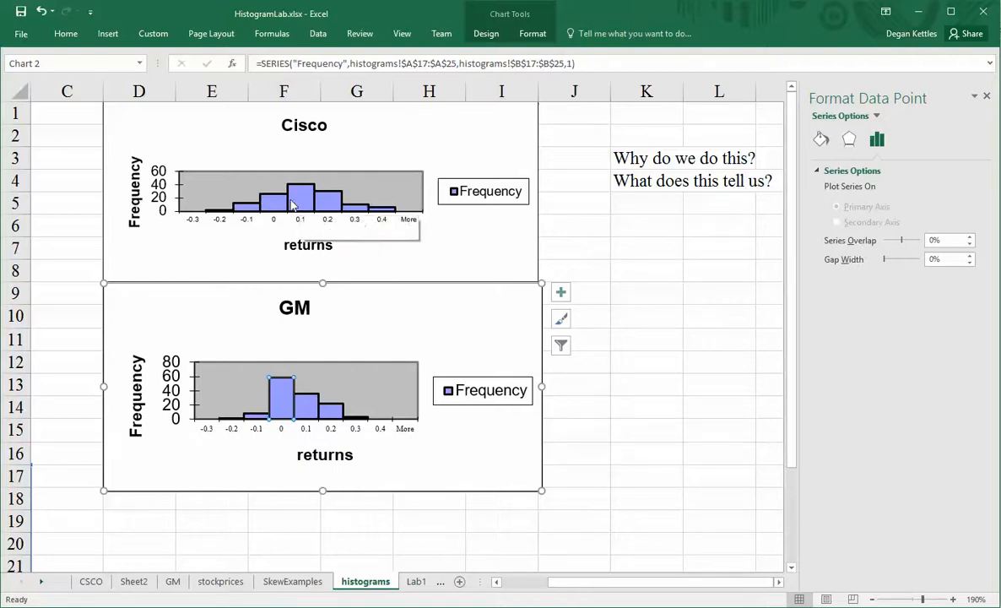
mouse_move(385, 211)
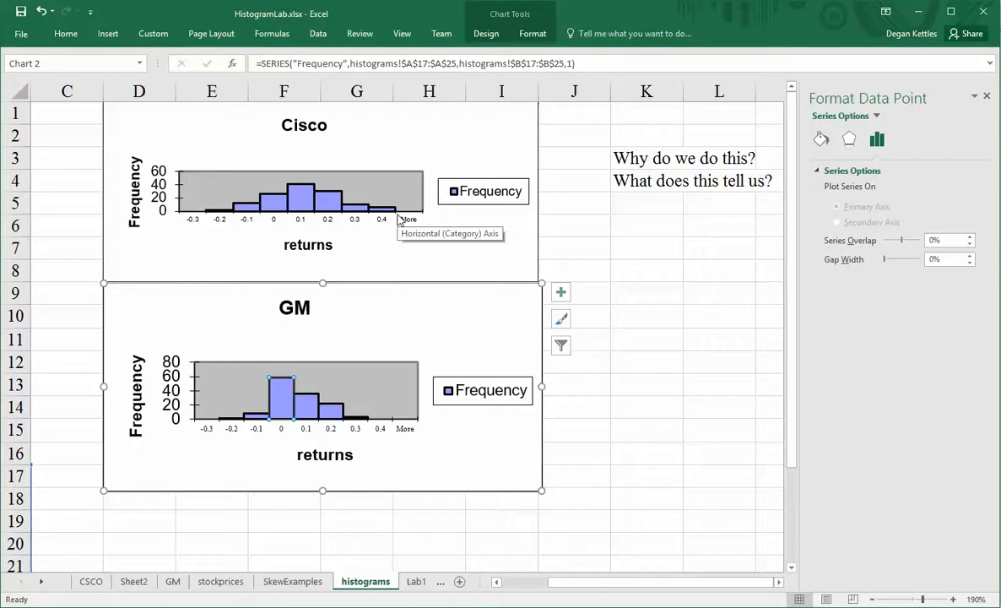
left_click(292, 581)
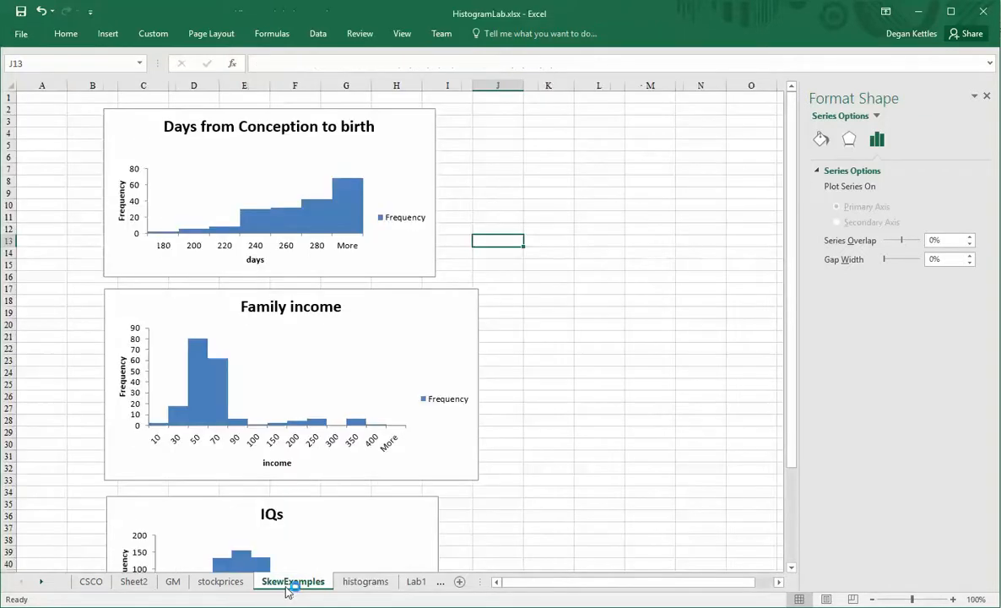